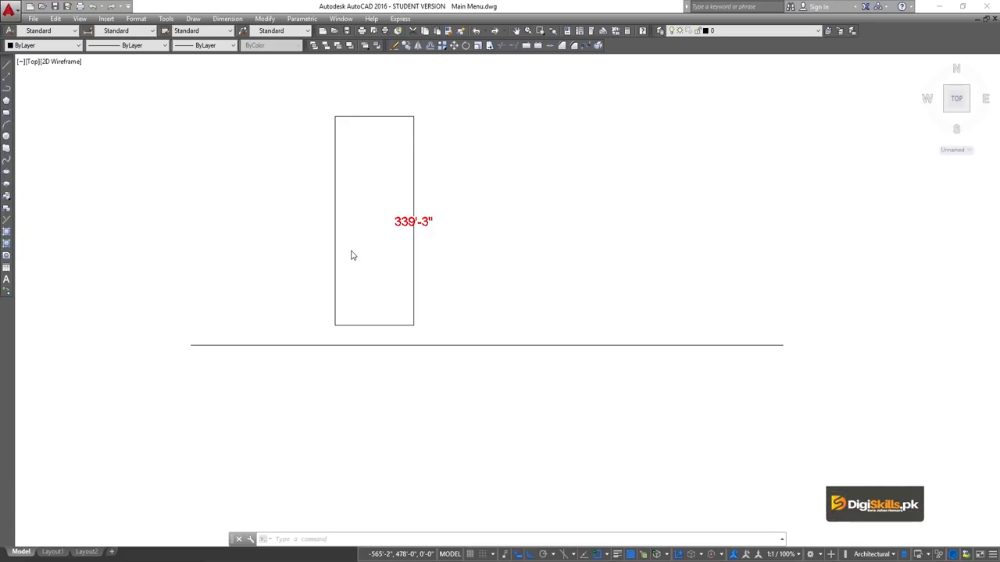
Delete the rectangle together with its area text, and the long horizontal line below it.
click(473, 151)
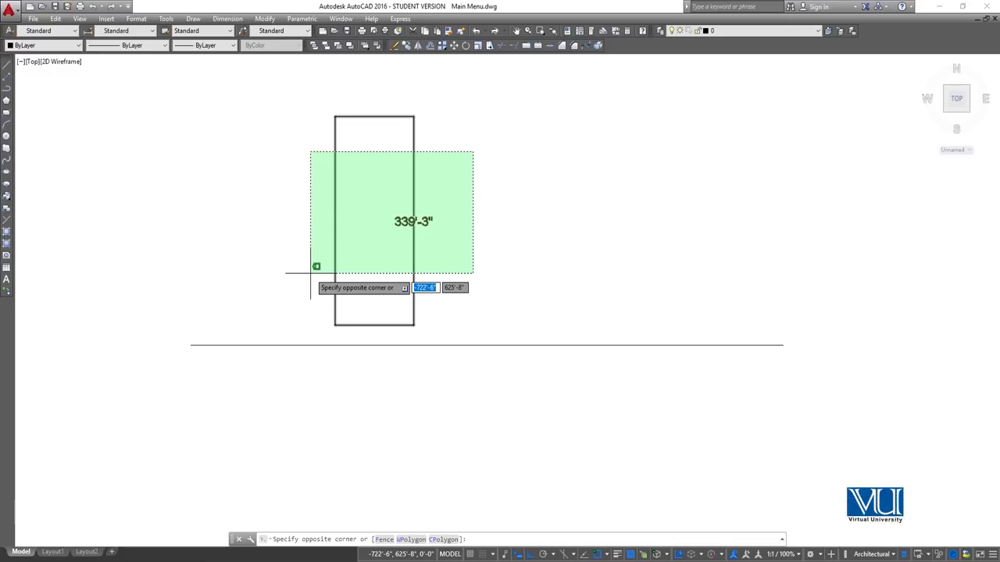
click(311, 272)
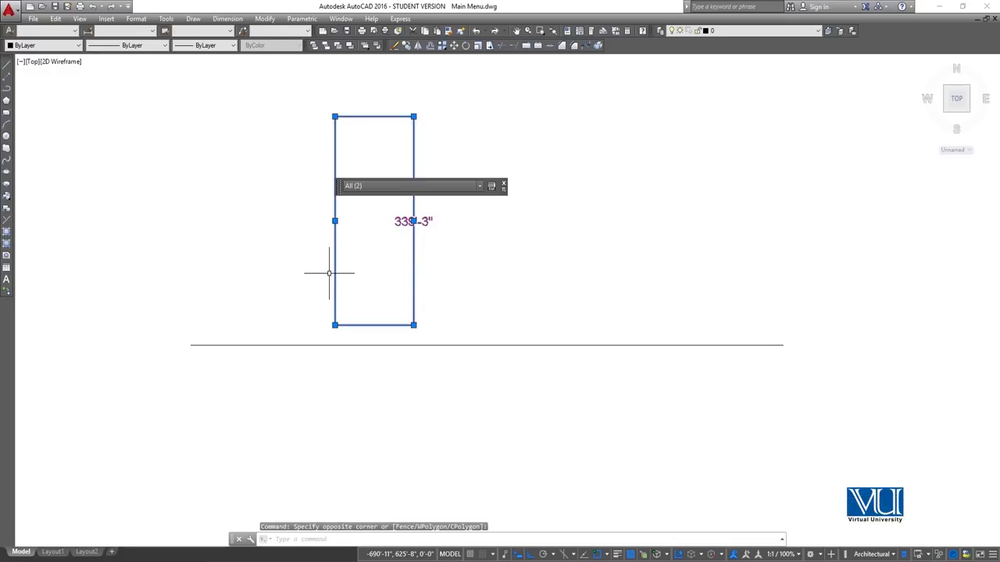
key(Delete)
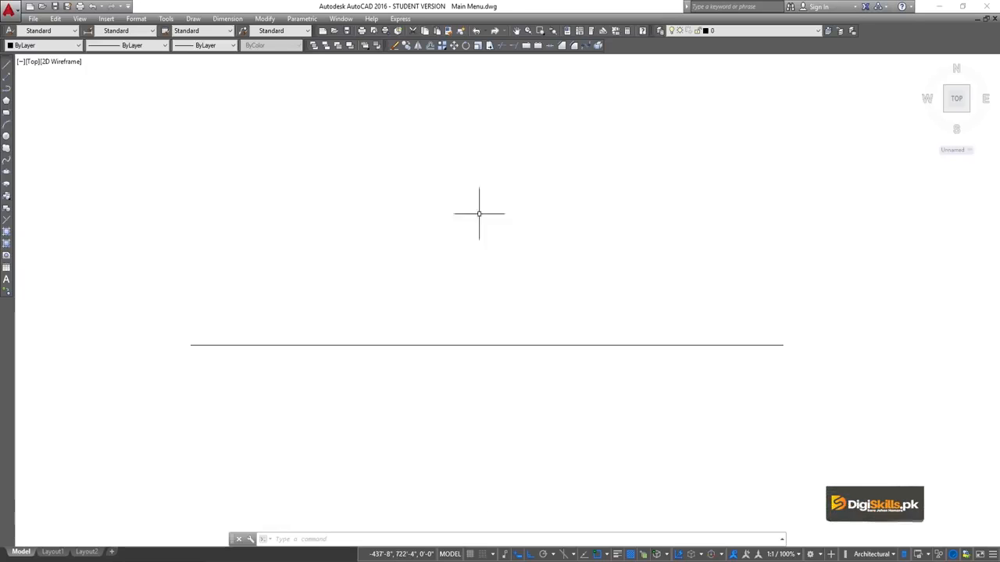
click(810, 252)
click(711, 455)
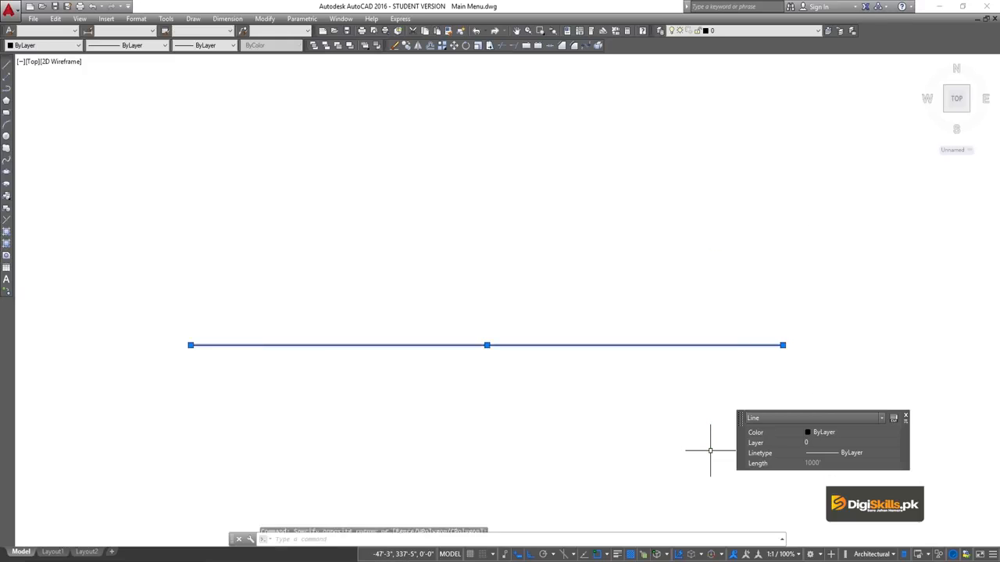
key(Delete)
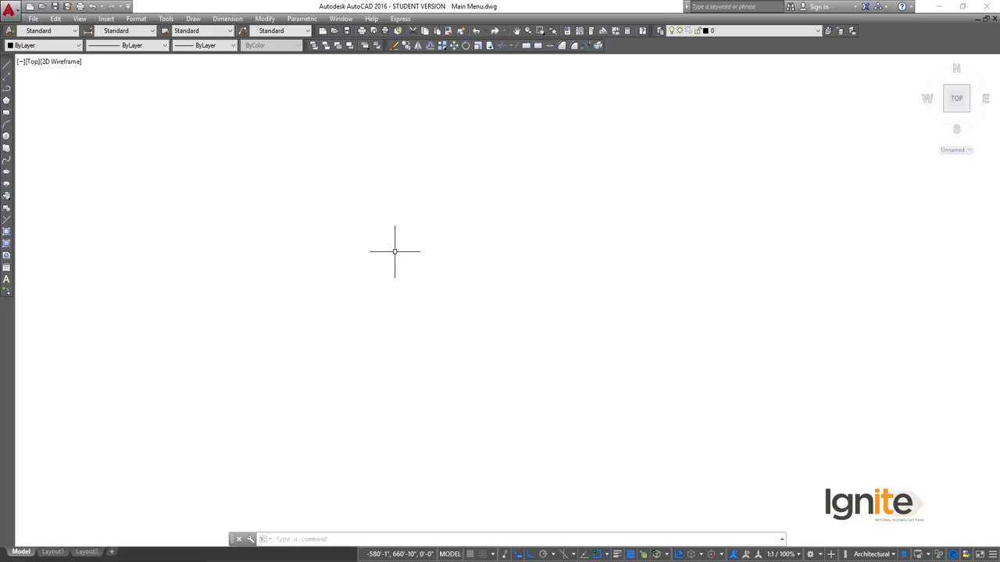
Draw an open ten-segment polyline around the middle of the empty drawing area at free angles, with Ortho off.
click(193, 19)
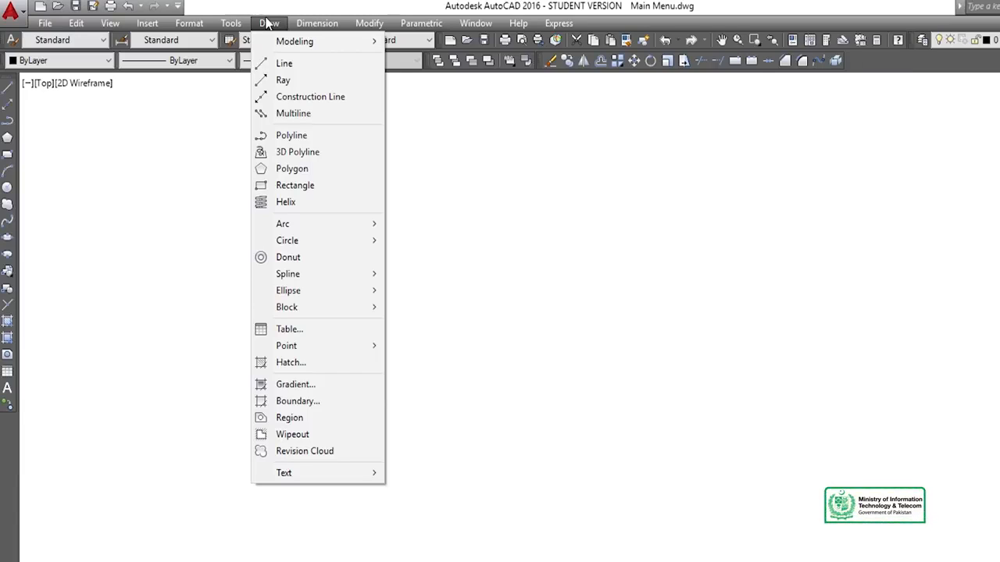
click(290, 135)
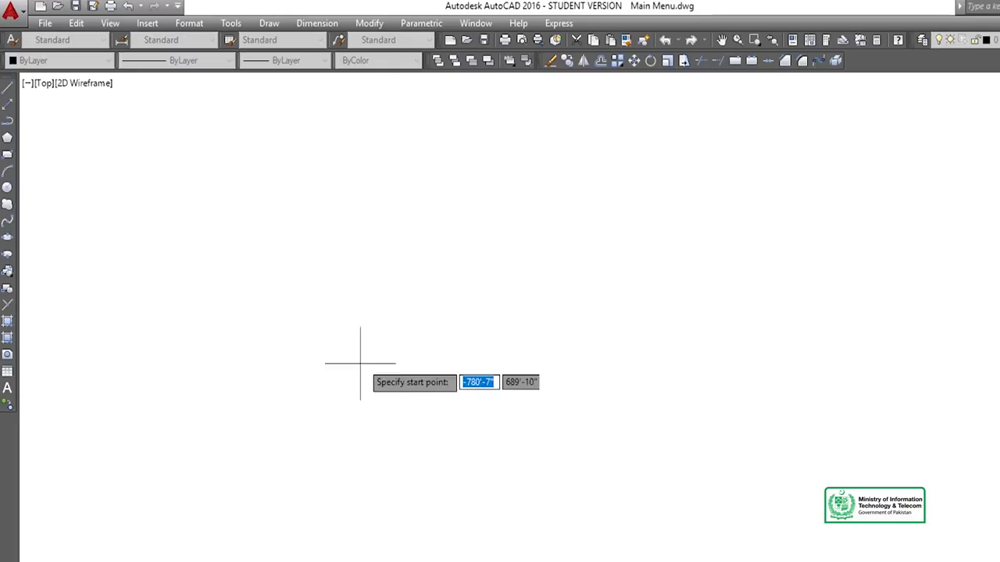
click(258, 344)
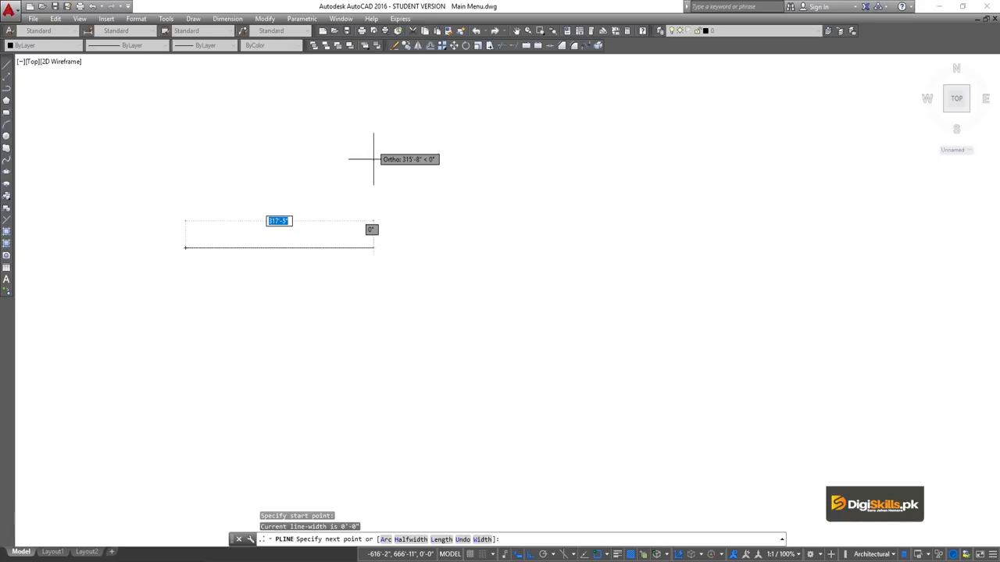
click(528, 559)
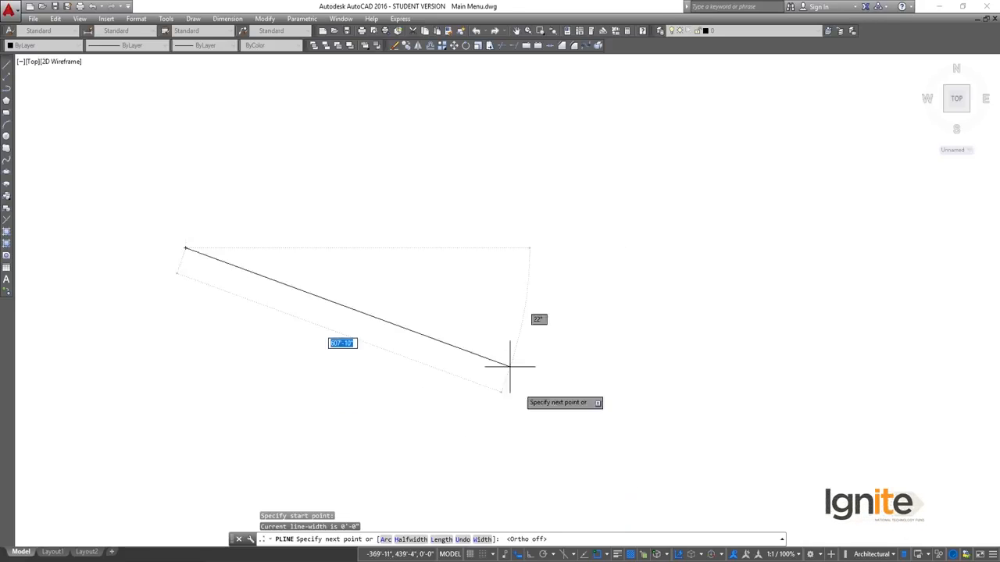
click(421, 197)
click(513, 237)
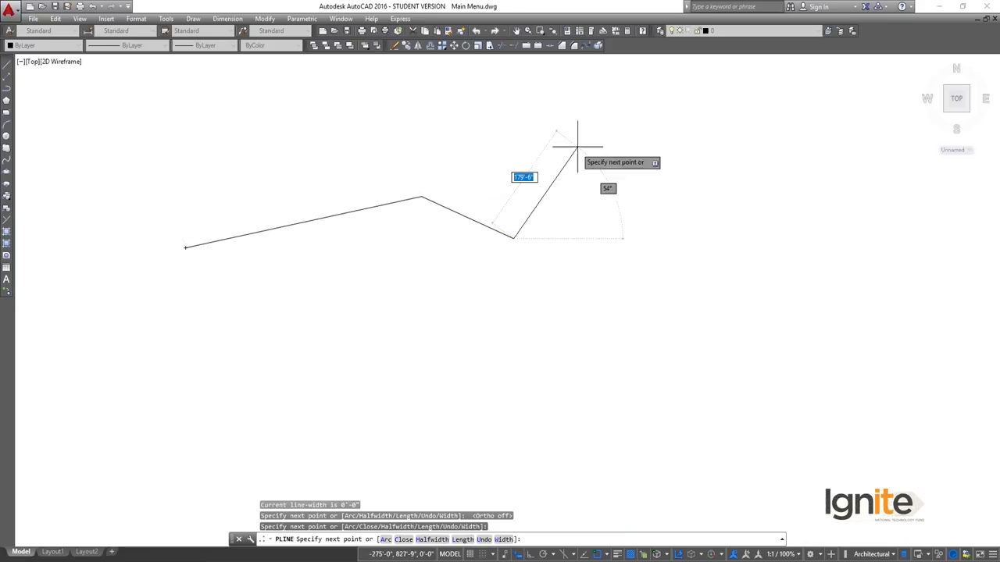
click(577, 147)
click(677, 167)
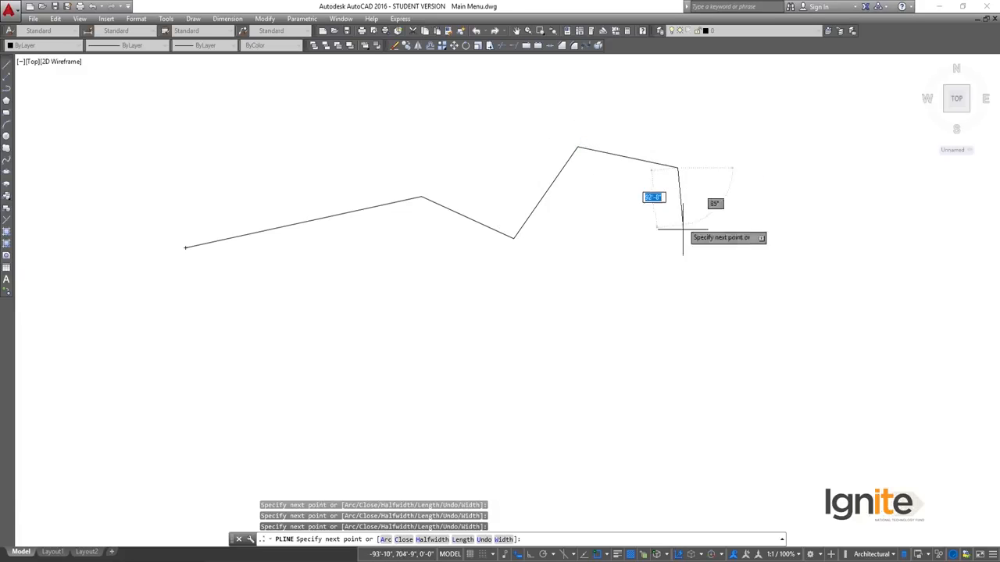
click(697, 291)
click(608, 349)
click(437, 356)
click(396, 419)
click(269, 406)
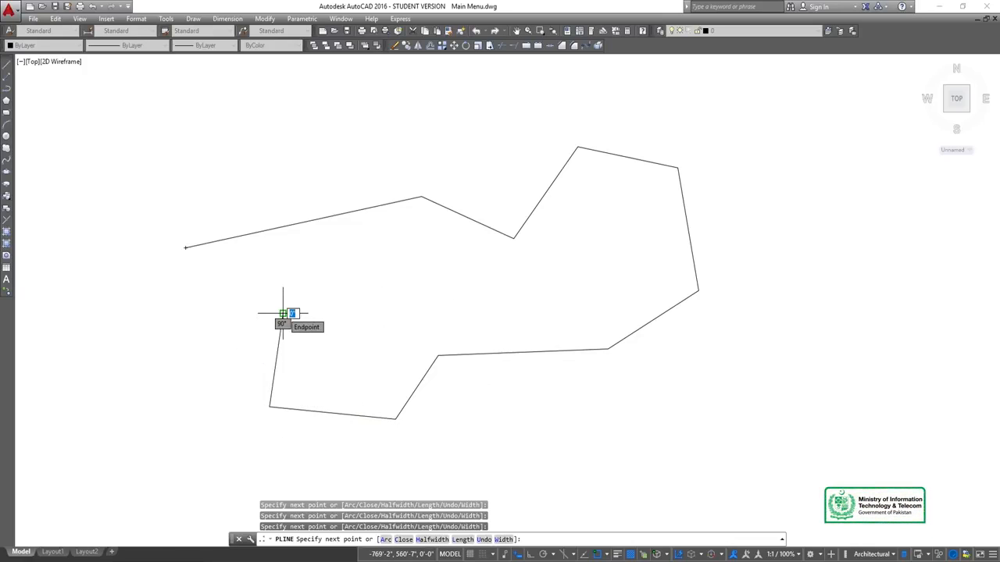
click(283, 313)
key(Return)
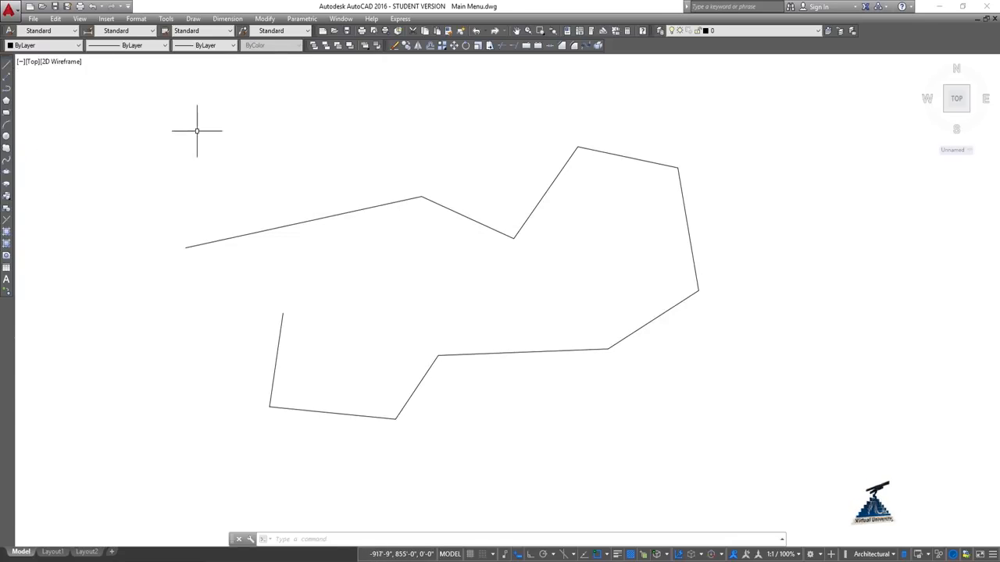
Draw a zigzag chain of seven connected segments above the polyline with the Line command.
click(8, 70)
click(111, 173)
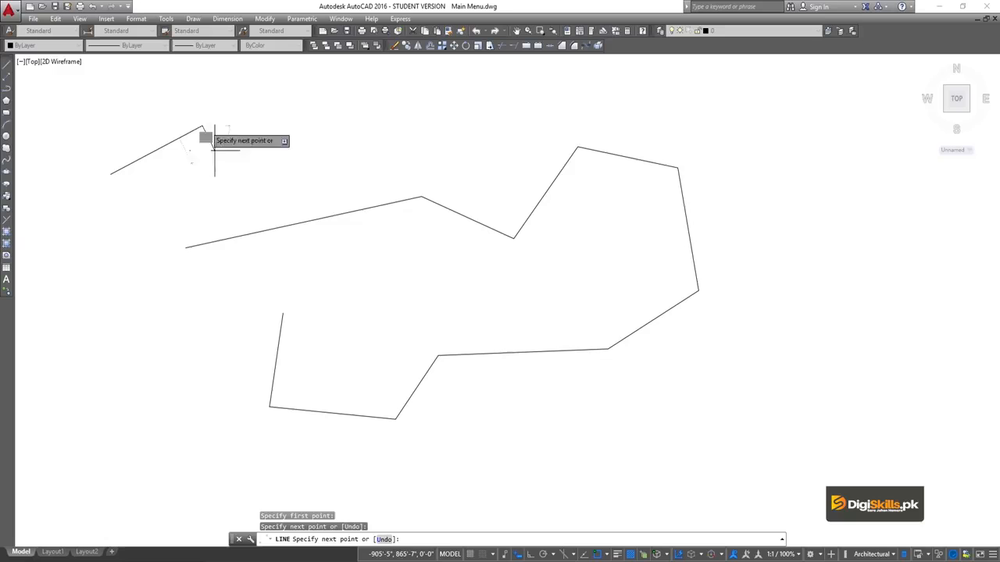
click(219, 177)
click(301, 163)
click(345, 192)
click(361, 141)
click(439, 156)
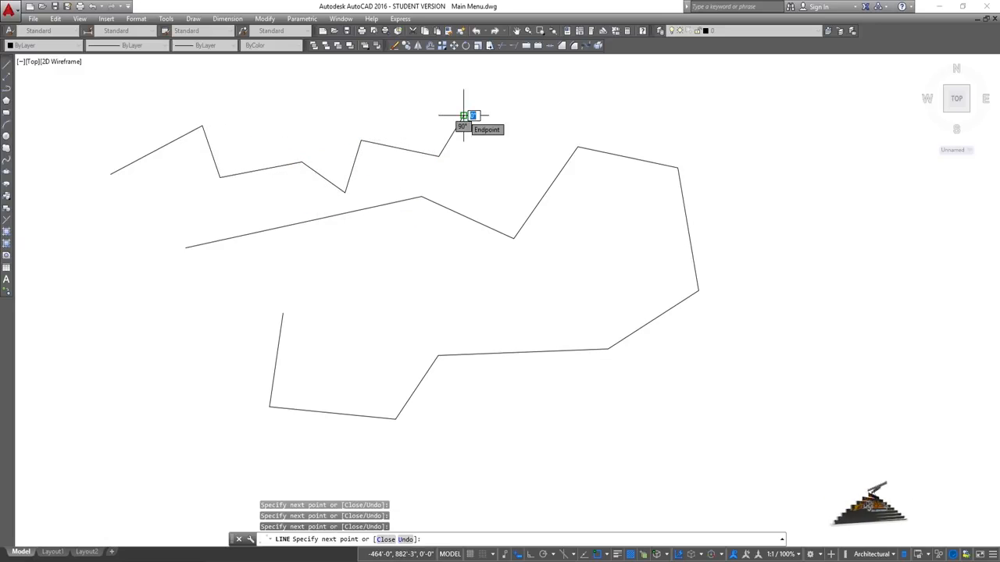
click(463, 116)
key(Return)
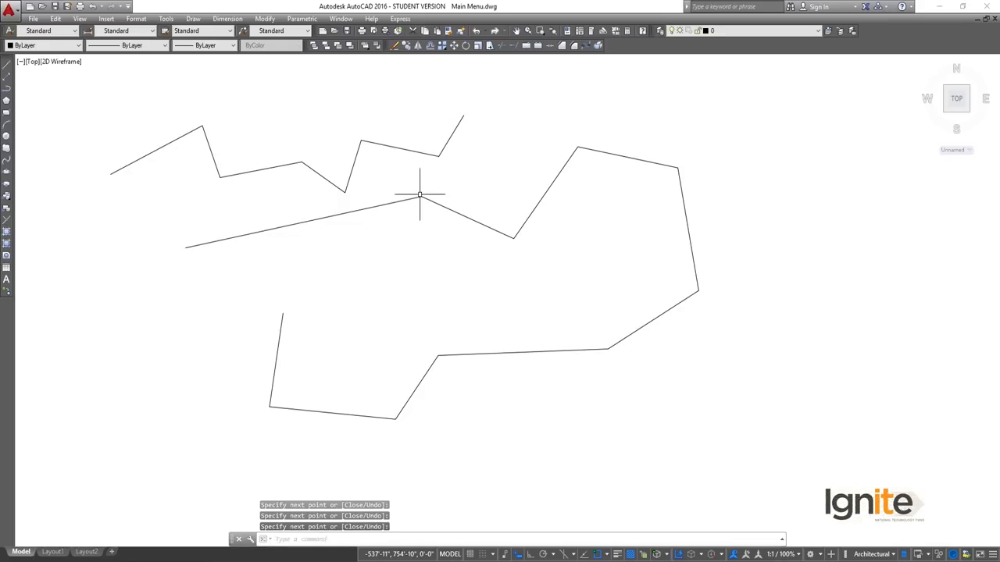
Select the large open polyline to inspect its object type and properties.
mouse_move(419, 197)
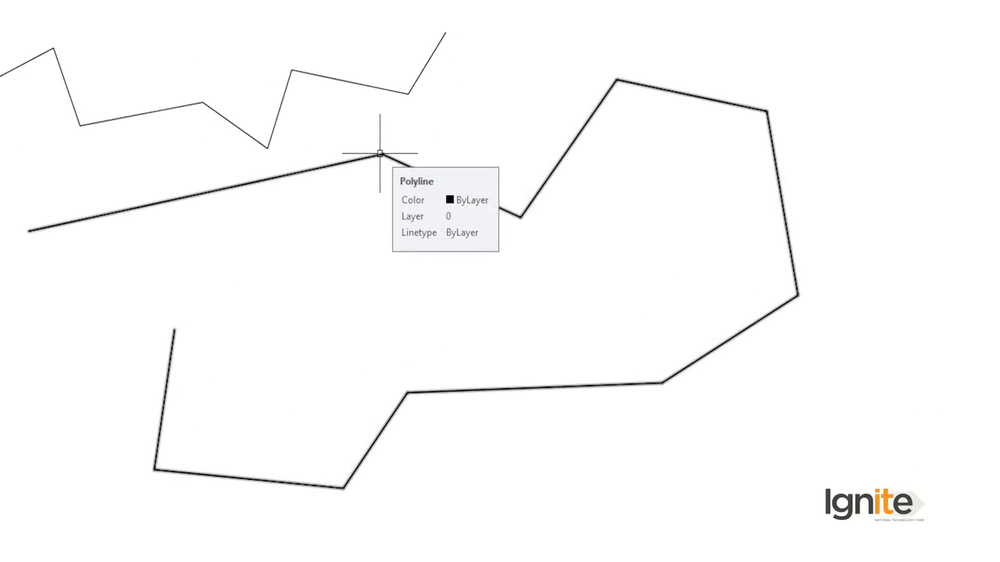
click(381, 154)
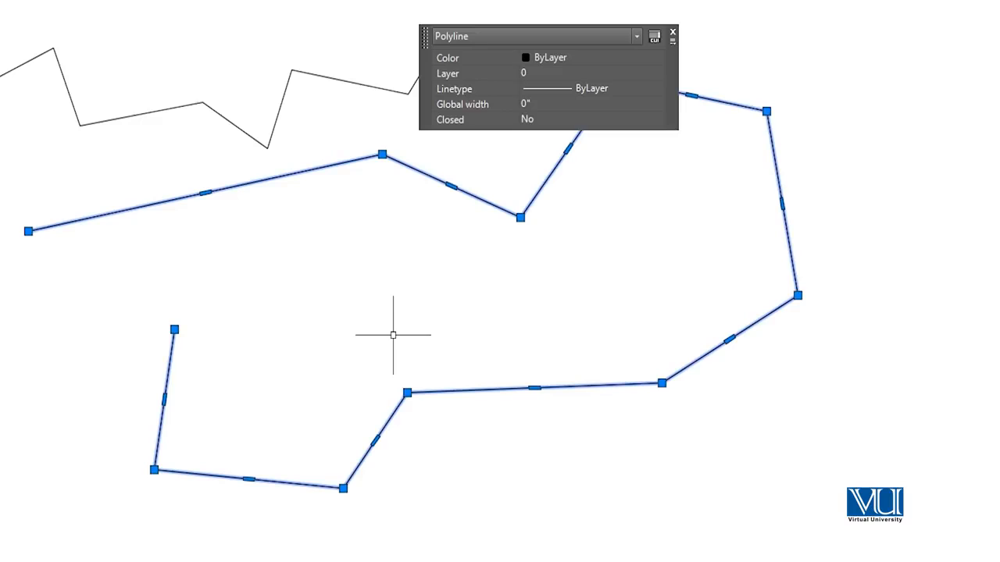
text(l)
key(Return)
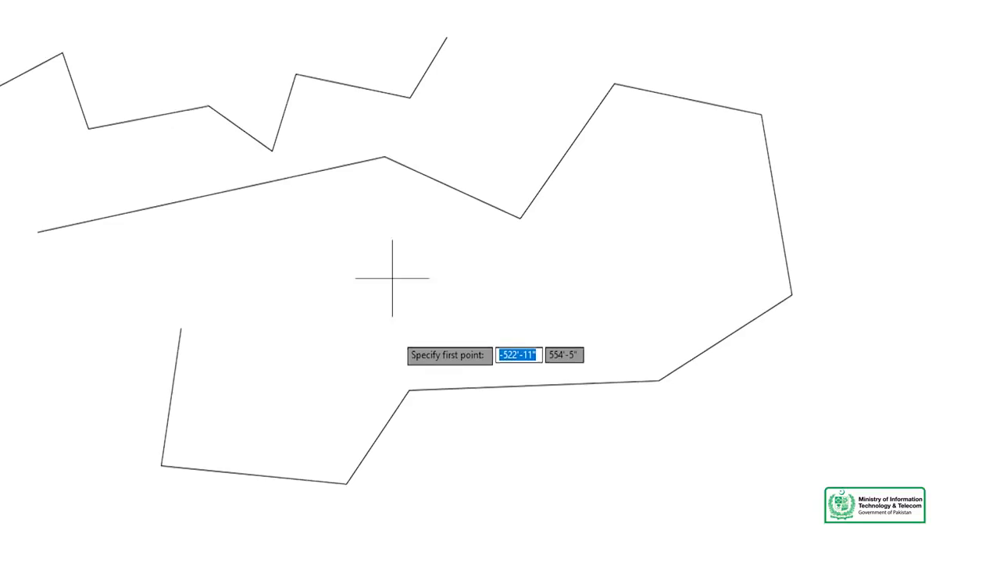
key(Escape)
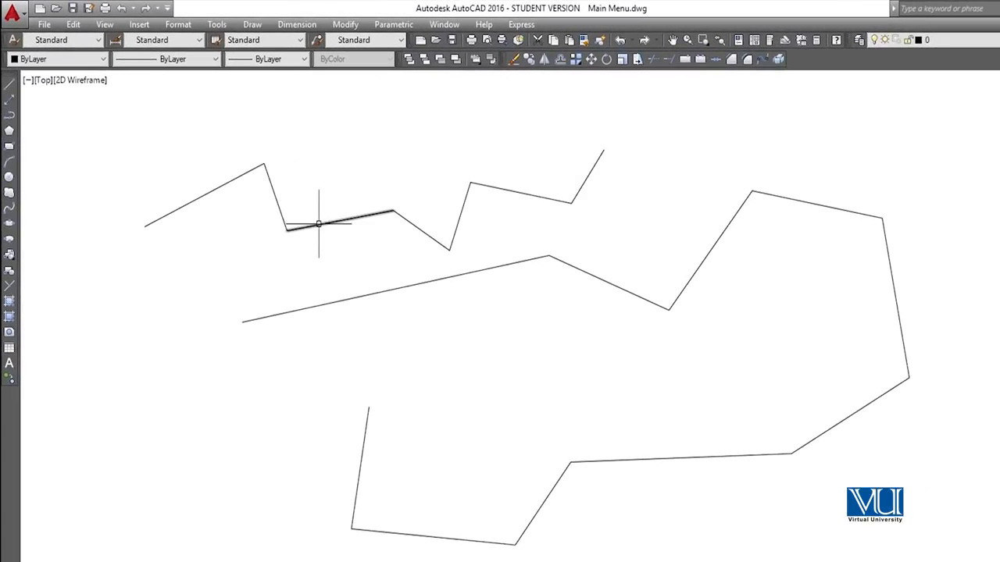
Select every segment of the zigzag chain one by one to check whether they are separate objects, and clear the selection.
click(319, 224)
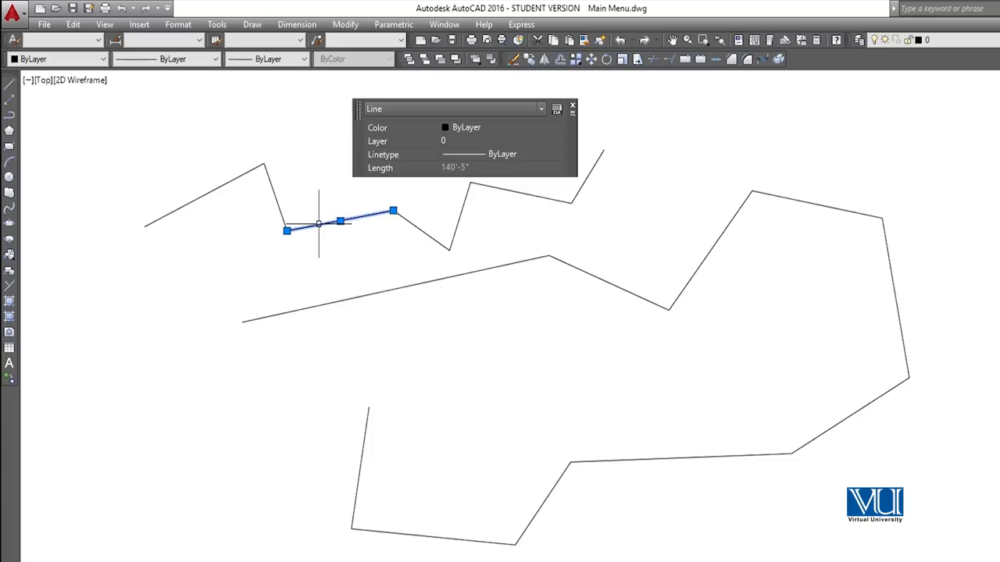
click(423, 225)
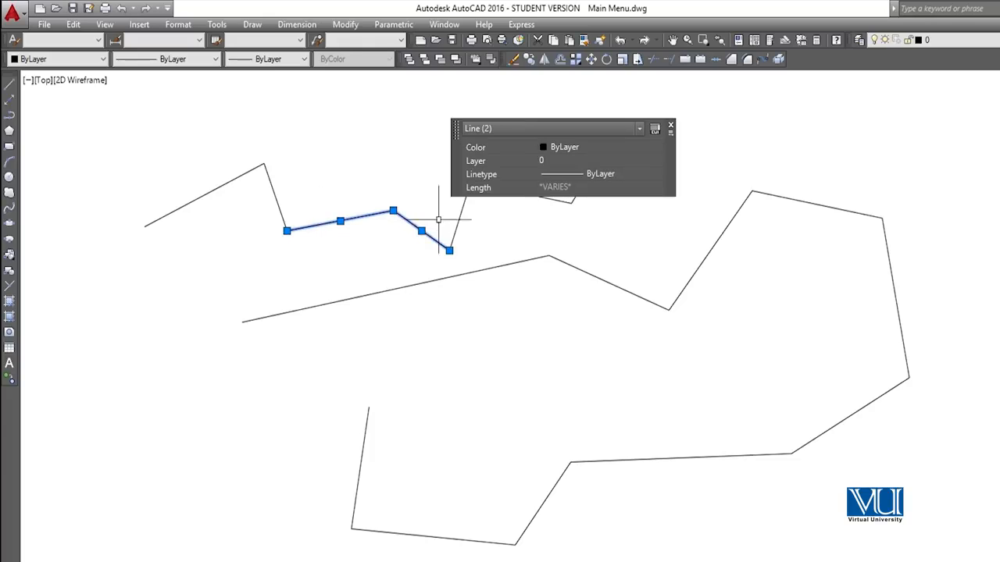
click(460, 216)
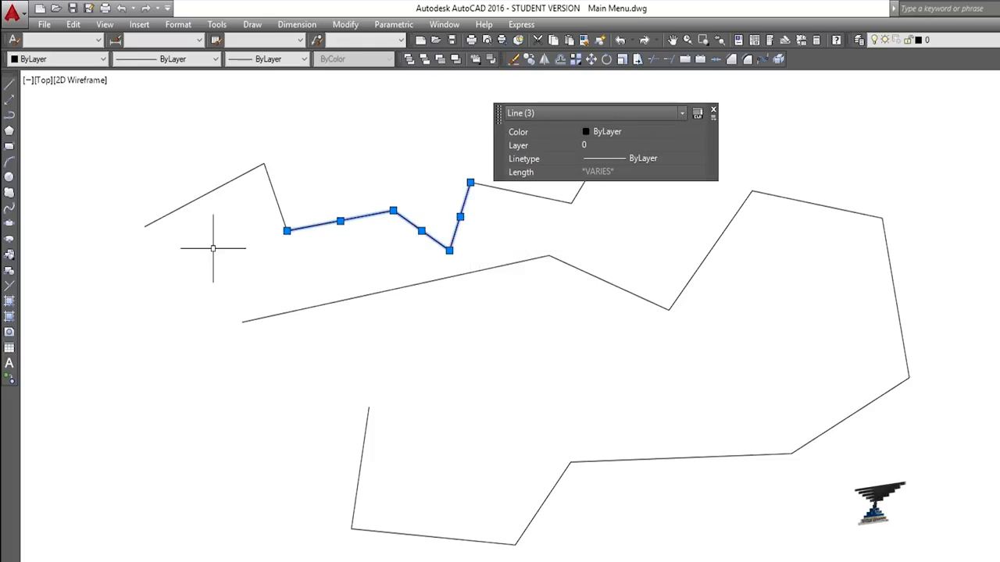
click(271, 186)
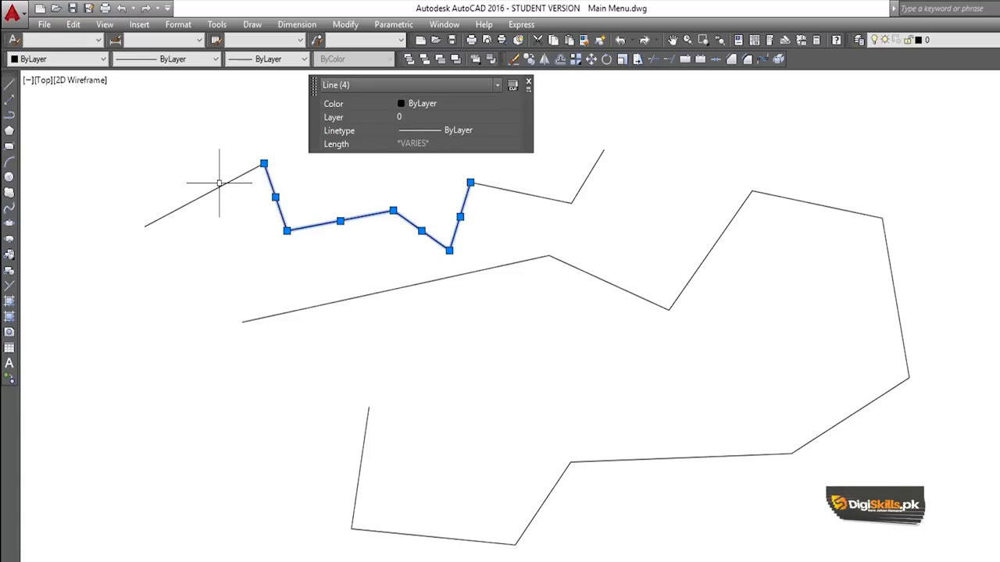
click(218, 186)
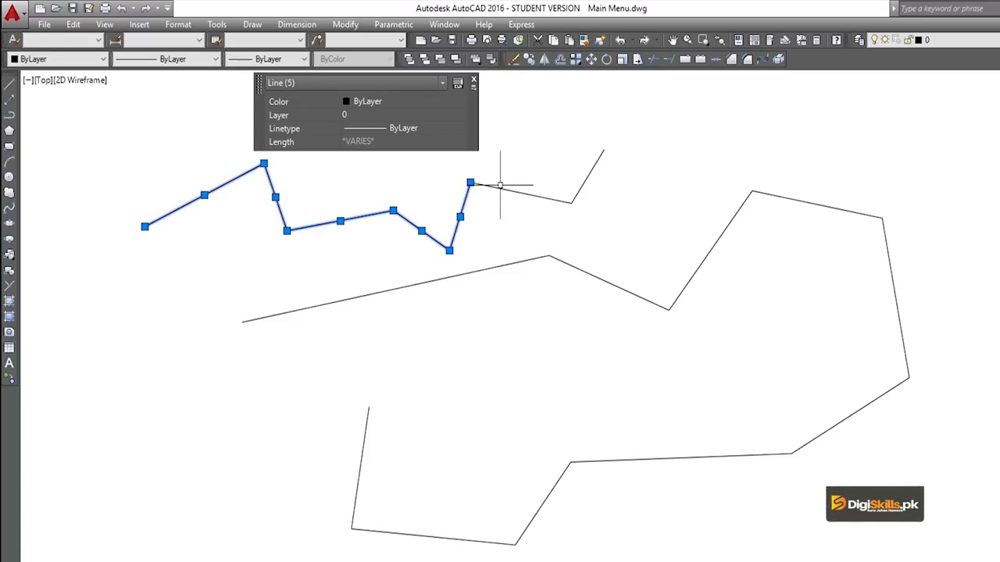
click(496, 191)
click(528, 209)
click(521, 191)
click(585, 182)
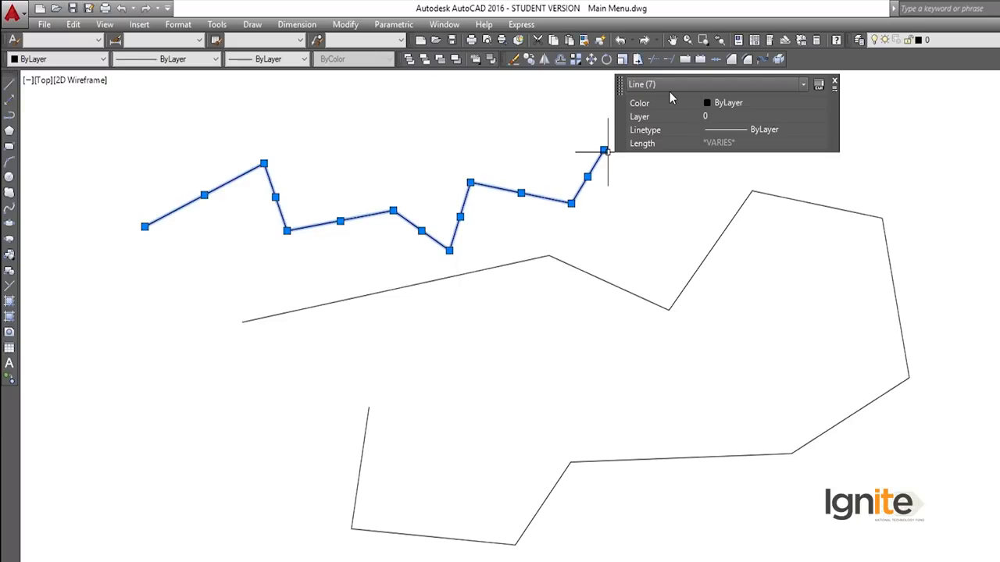
key(Escape)
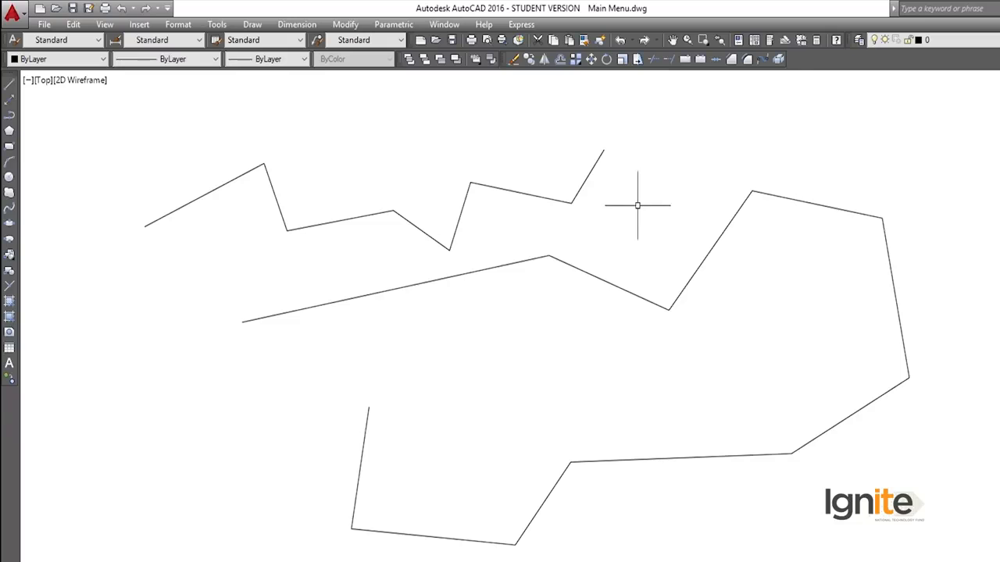
Delete the large polyline and all segments of the zigzag line chain.
click(670, 112)
click(578, 250)
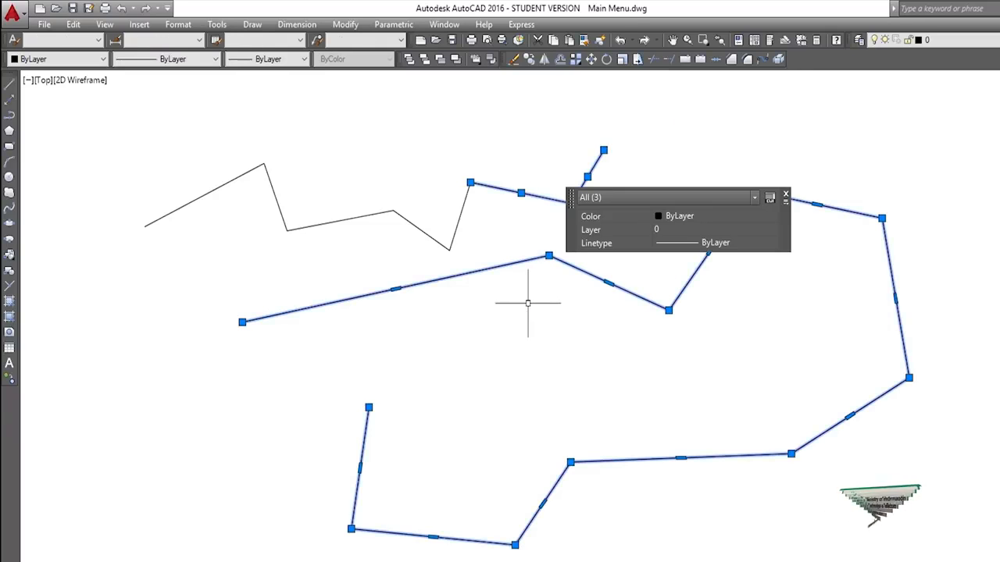
key(Delete)
click(535, 120)
click(145, 336)
key(Delete)
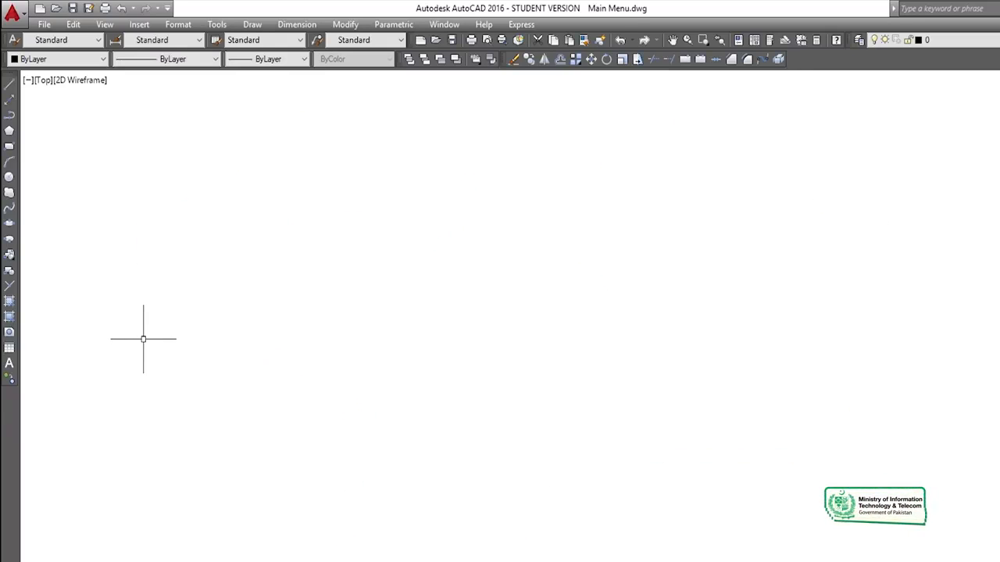
click(252, 24)
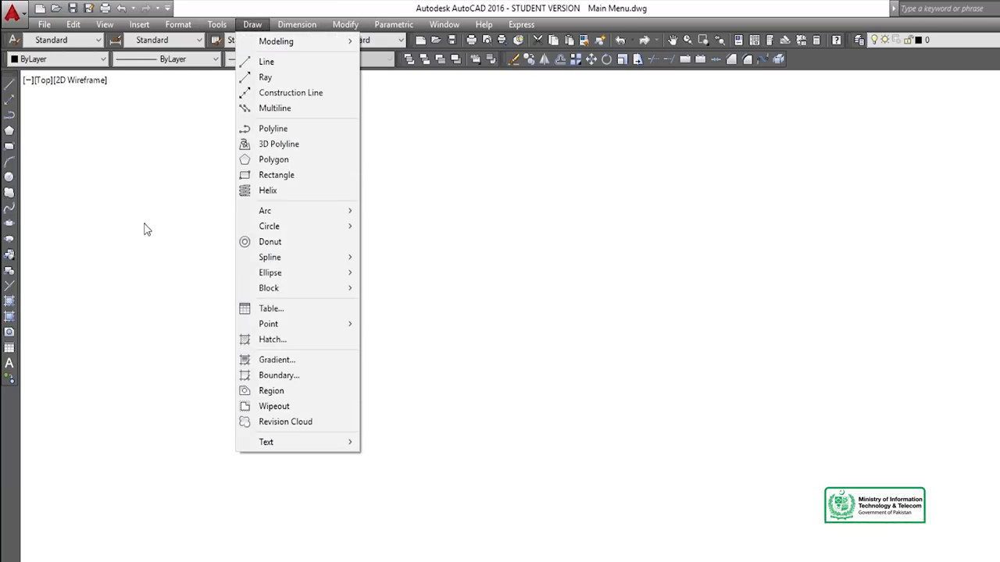
click(144, 233)
click(211, 244)
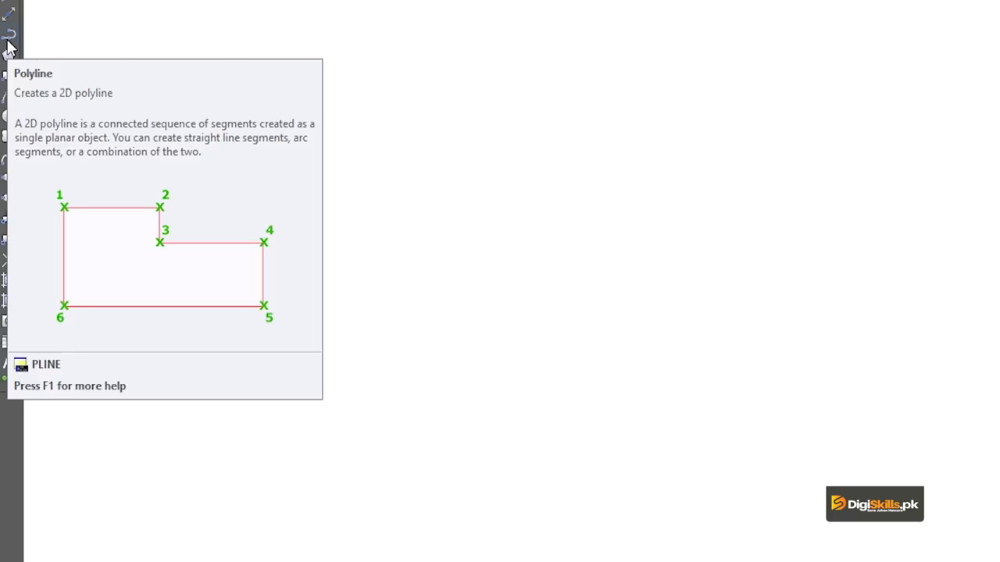
Draw an open polyline with free-angle segments across the drawing area, looping back over itself without closing.
click(6, 47)
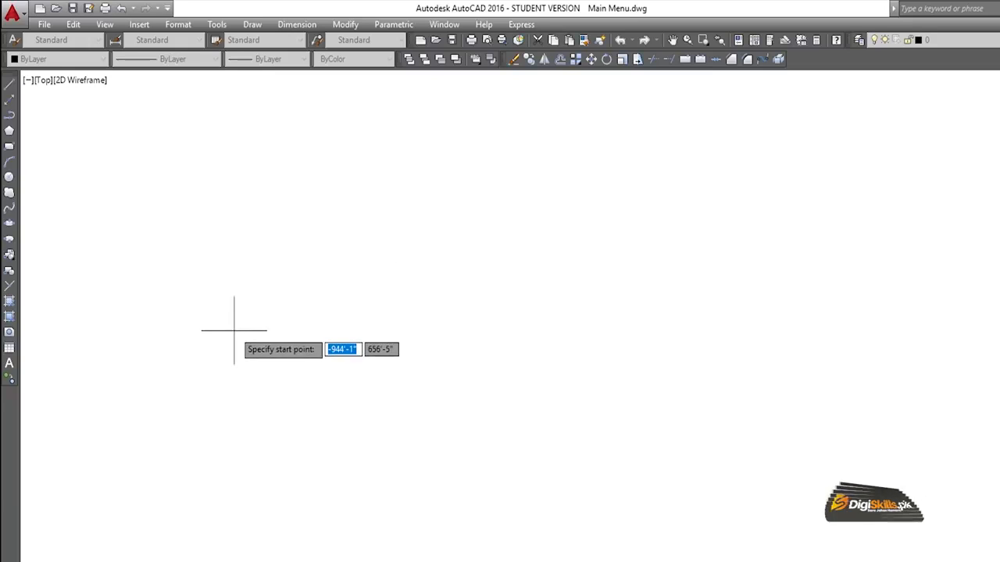
click(233, 331)
click(367, 266)
click(532, 316)
click(579, 371)
click(823, 386)
click(834, 289)
click(926, 278)
click(886, 218)
click(575, 243)
click(527, 178)
click(507, 150)
key(Return)
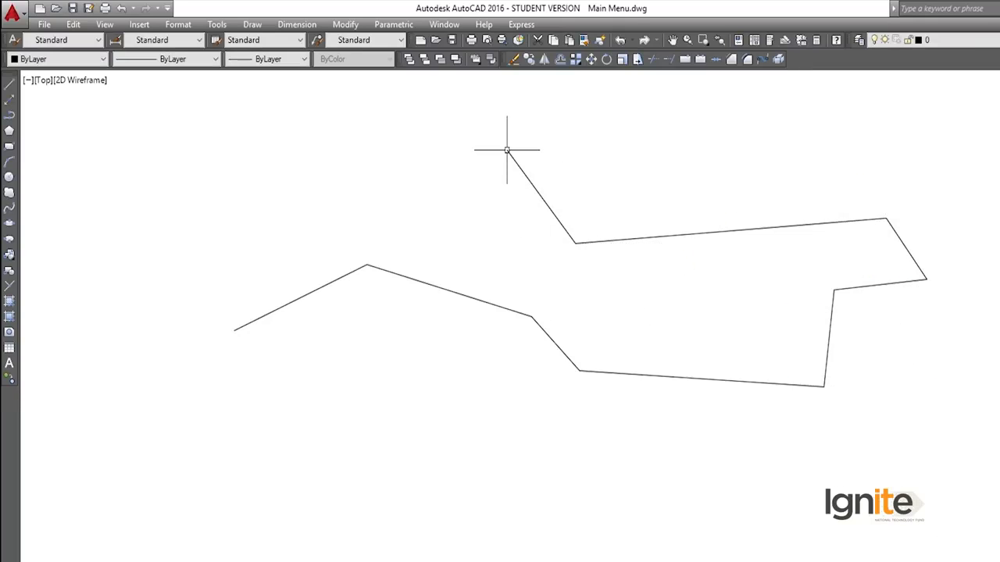
Delete the open polyline from the drawing area.
click(559, 221)
key(Delete)
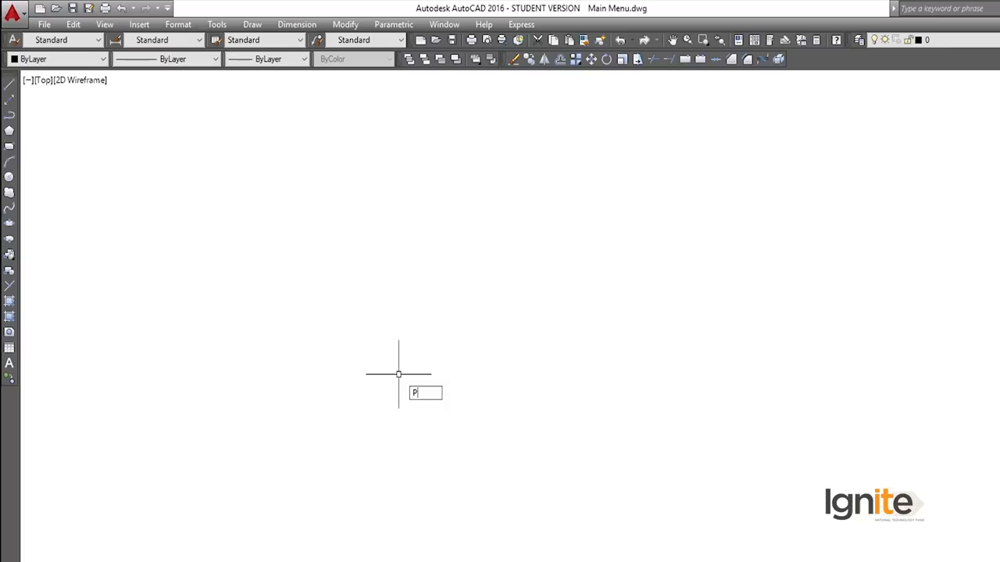
Draw a single-segment slanted polyline in the empty drawing area, using the Length option with a length of 400'.
text(L)
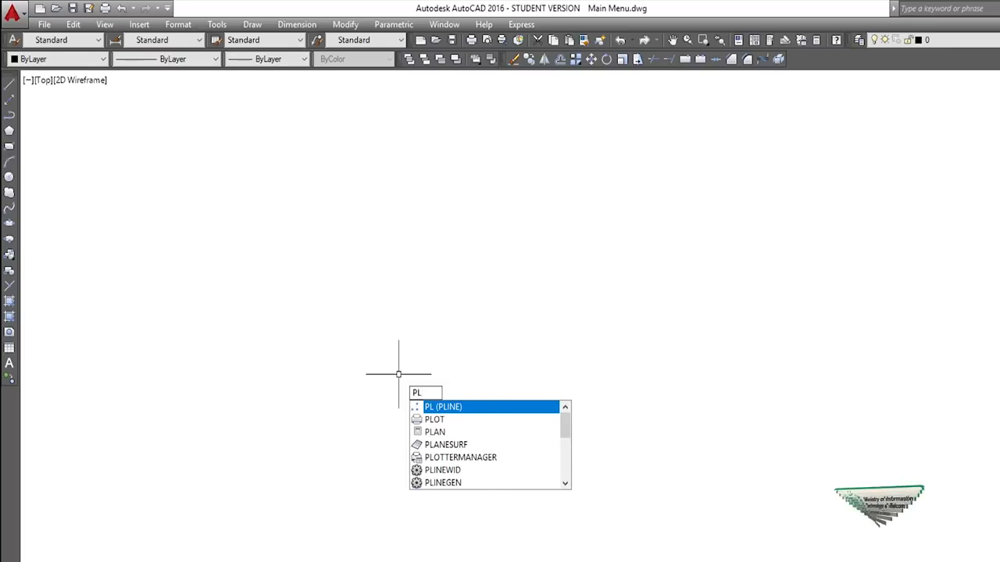
key(Return)
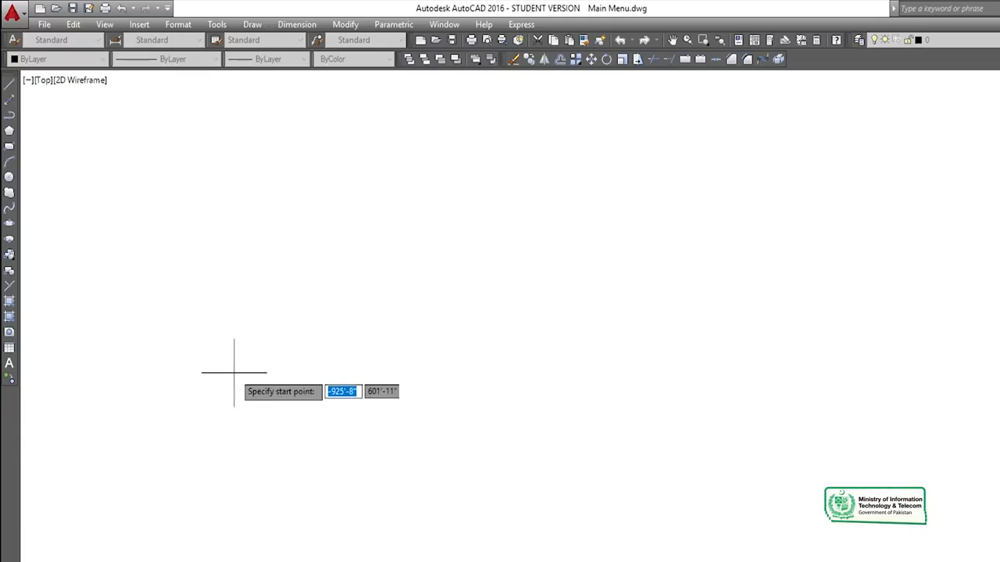
click(224, 375)
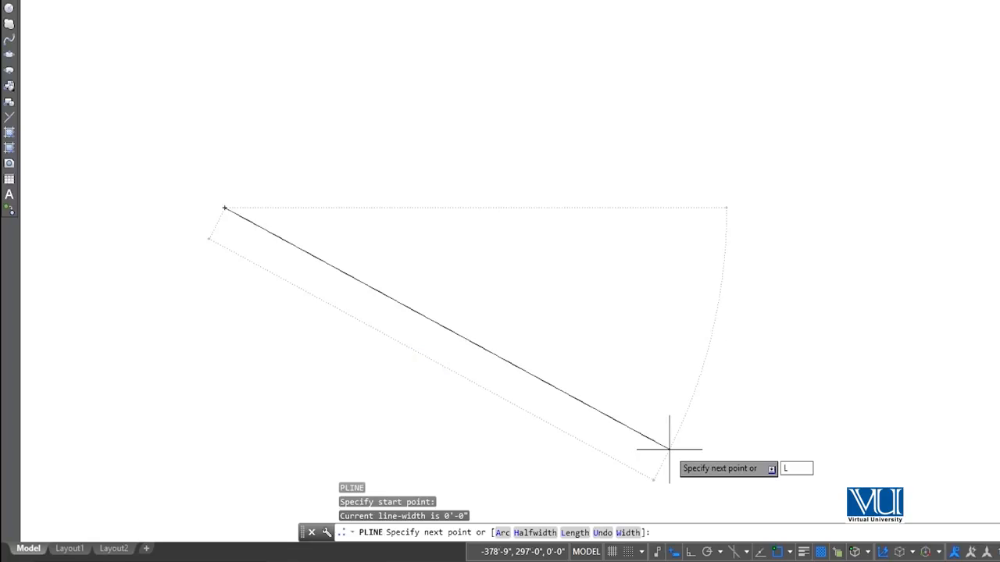
key(Return)
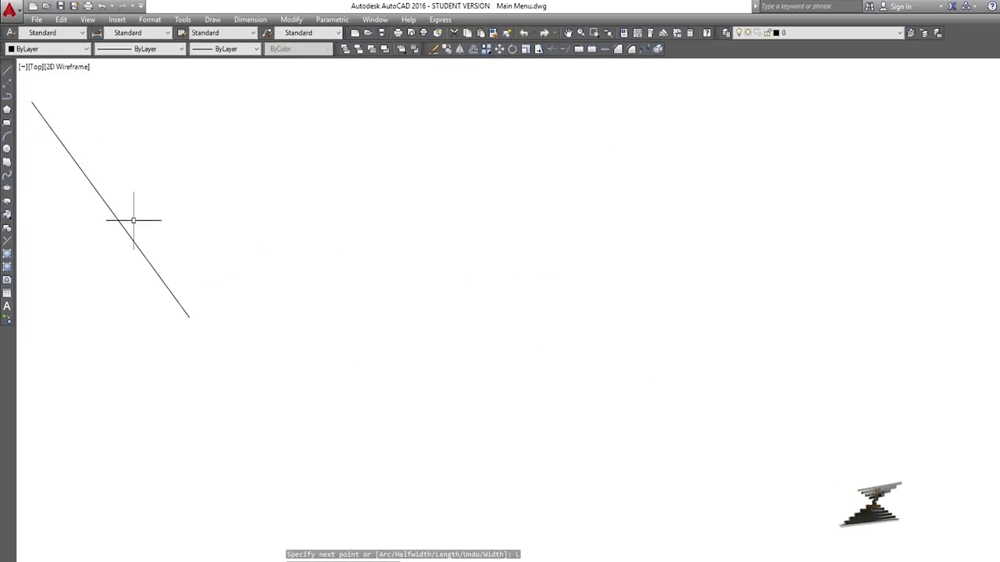
mouse_move(142, 237)
middle_down()
mouse_move(467, 246)
mouse_move(430, 229)
mouse_move(430, 246)
middle_up()
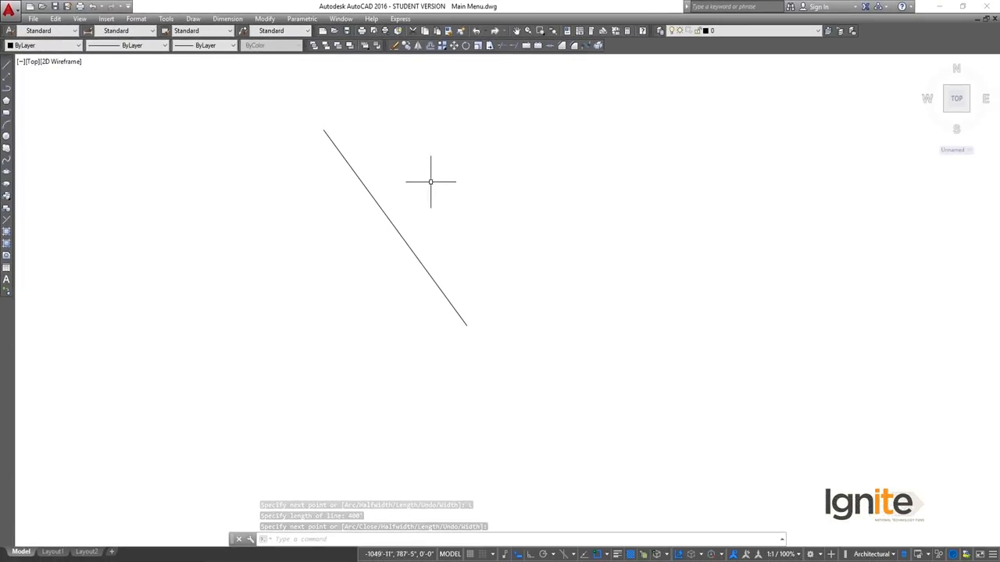
Delete the single slanted polyline segment from the drawing area.
click(431, 181)
click(346, 308)
key(Delete)
Start a polyline at the left of the empty drawing area and set its starting and ending widths to 5'.
text(PL)
key(Return)
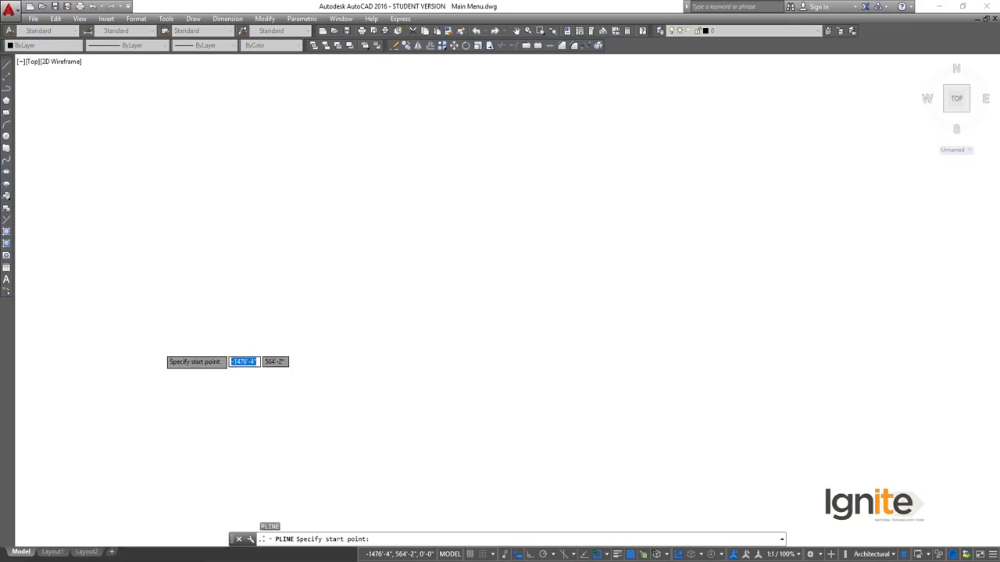
click(159, 347)
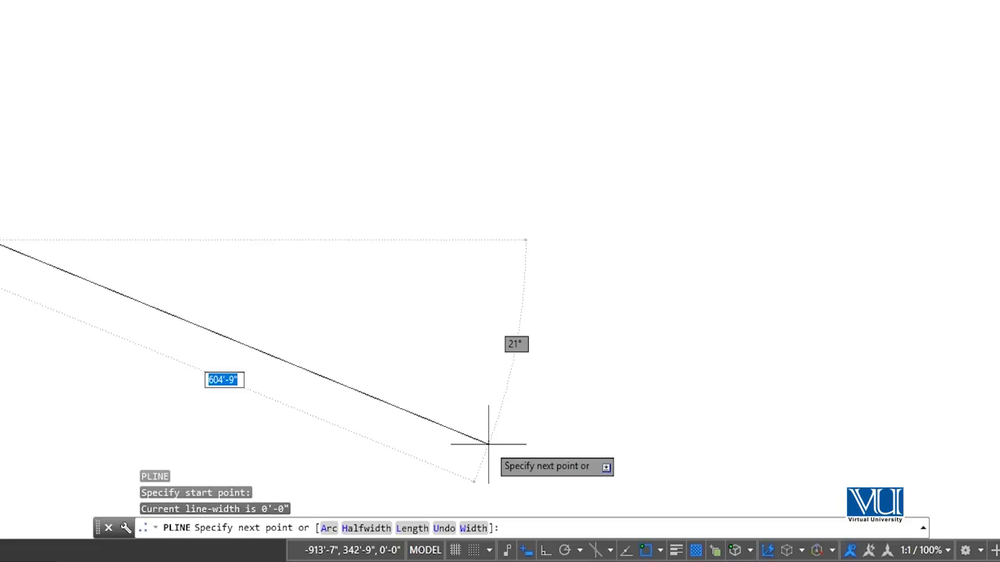
click(472, 529)
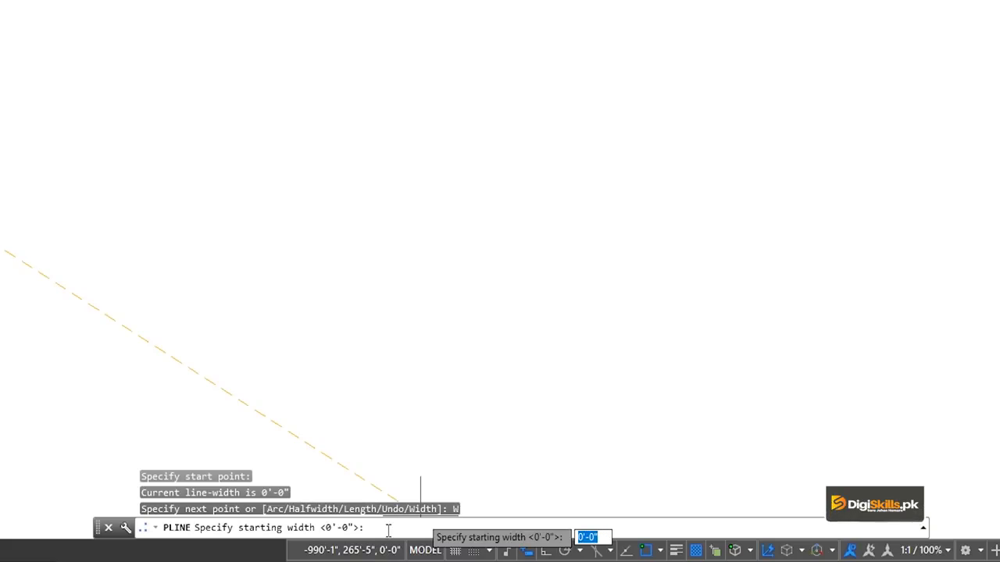
text(5')
key(Return)
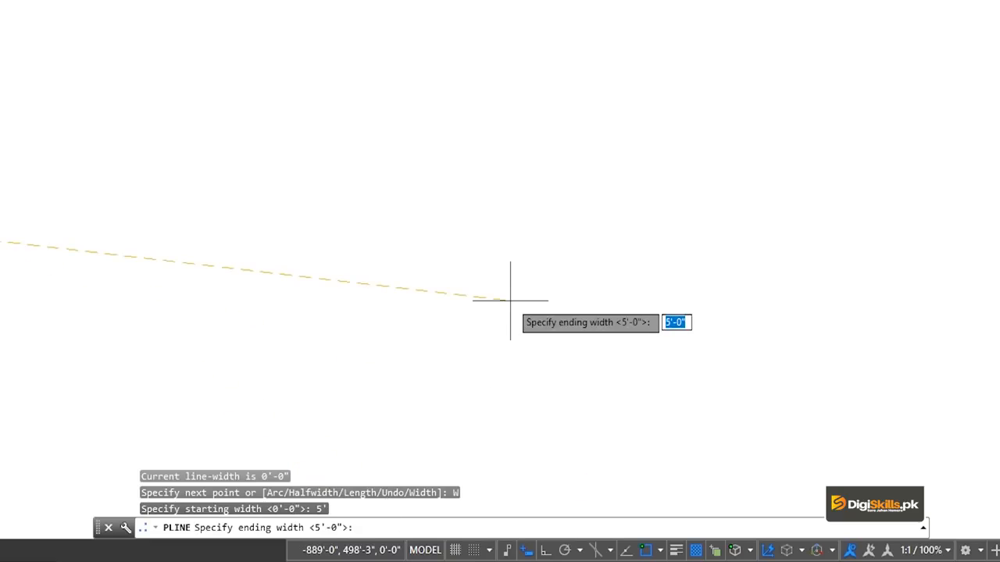
key(Return)
Draw the 5' wide polyline as a free-angle loop that crosses its own first segment, and end it open.
click(557, 202)
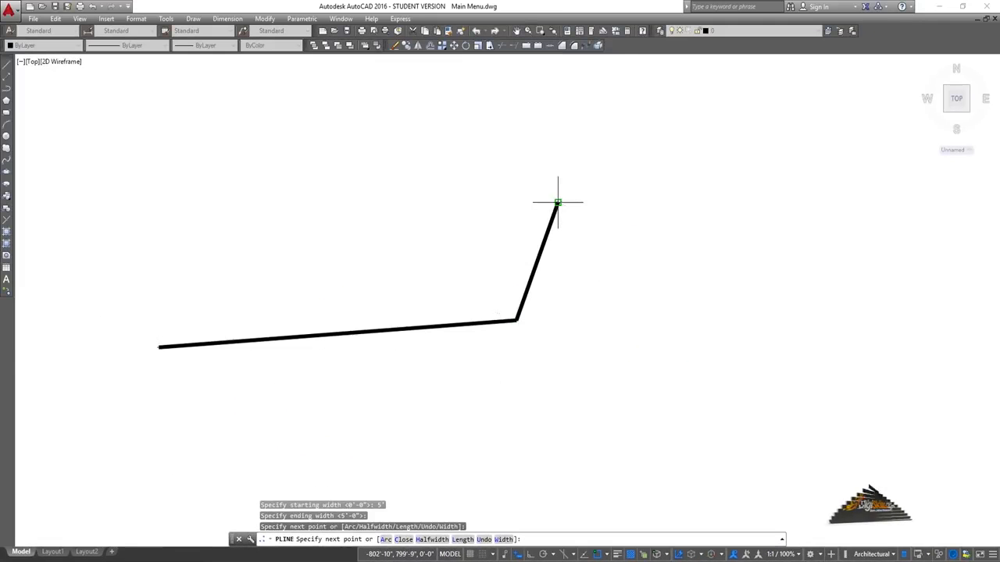
click(642, 180)
click(676, 273)
click(713, 356)
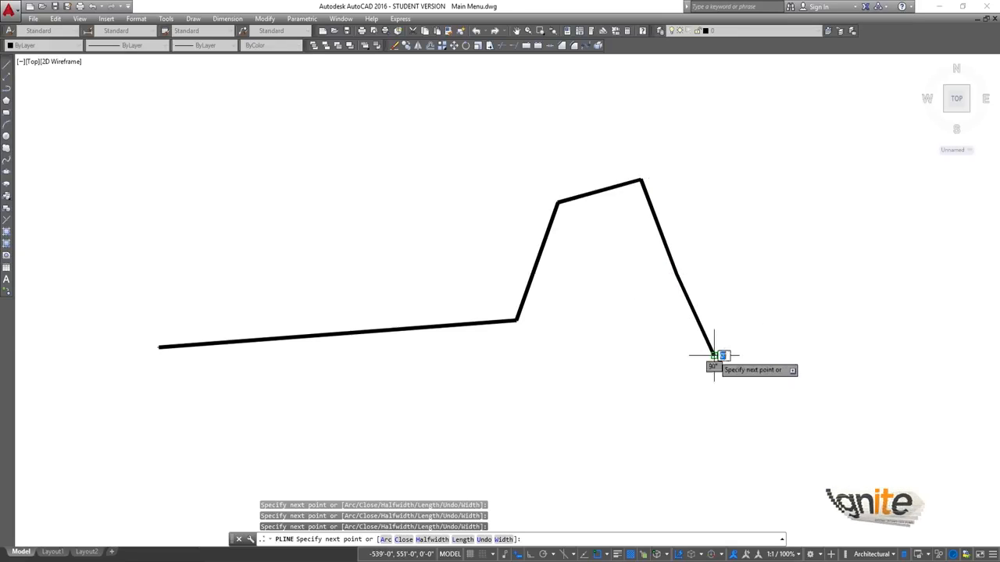
click(641, 422)
click(449, 423)
click(299, 456)
click(181, 422)
click(184, 217)
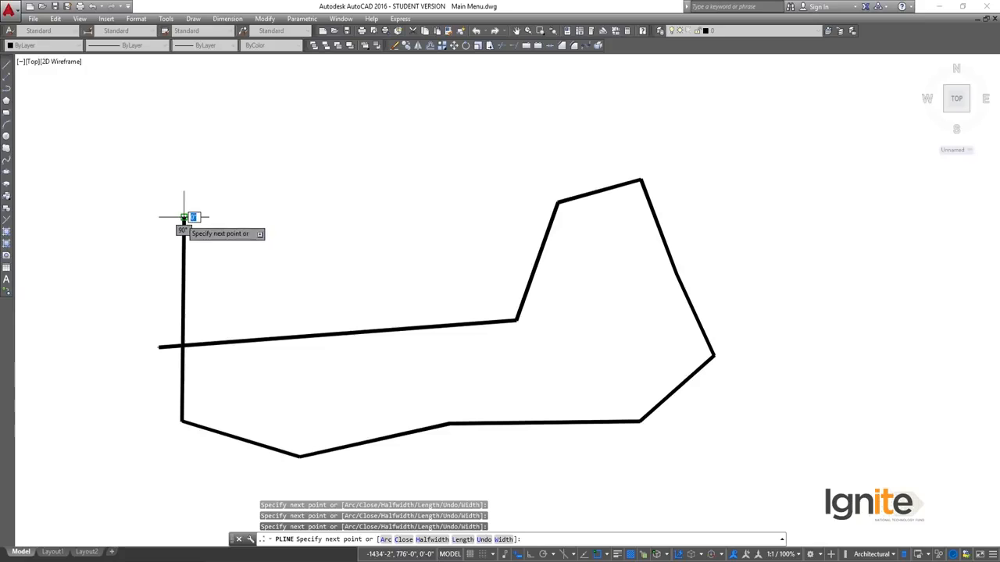
key(Escape)
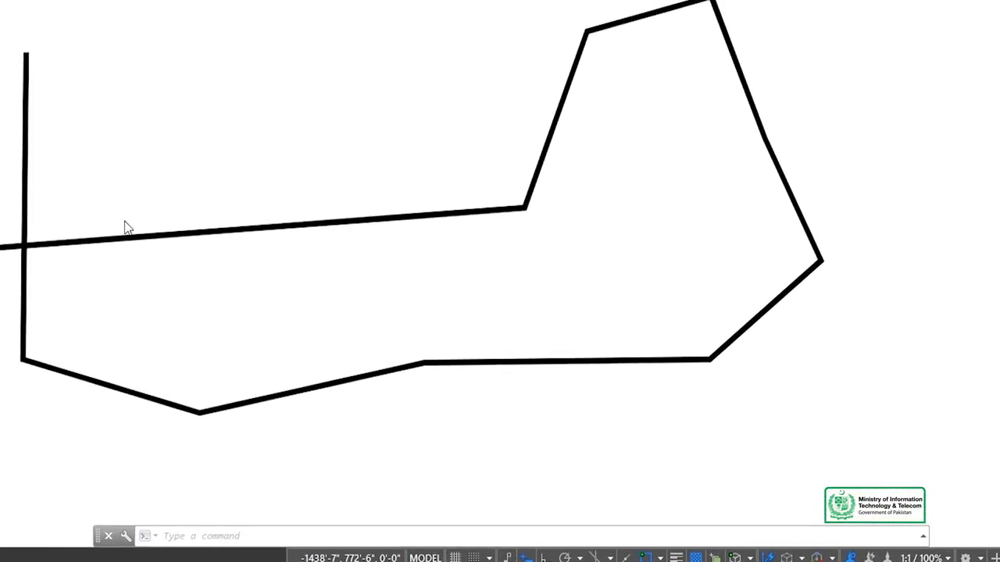
Start a second polyline above the first one's long segment, with a starting width of 7' and an ending width of 8'.
click(323, 127)
text(P)
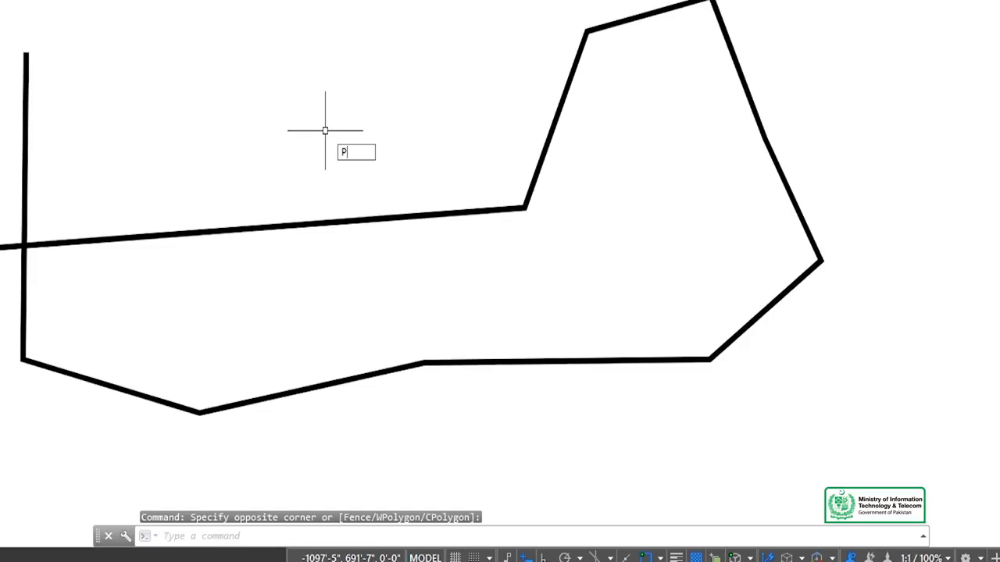
text(L)
key(Return)
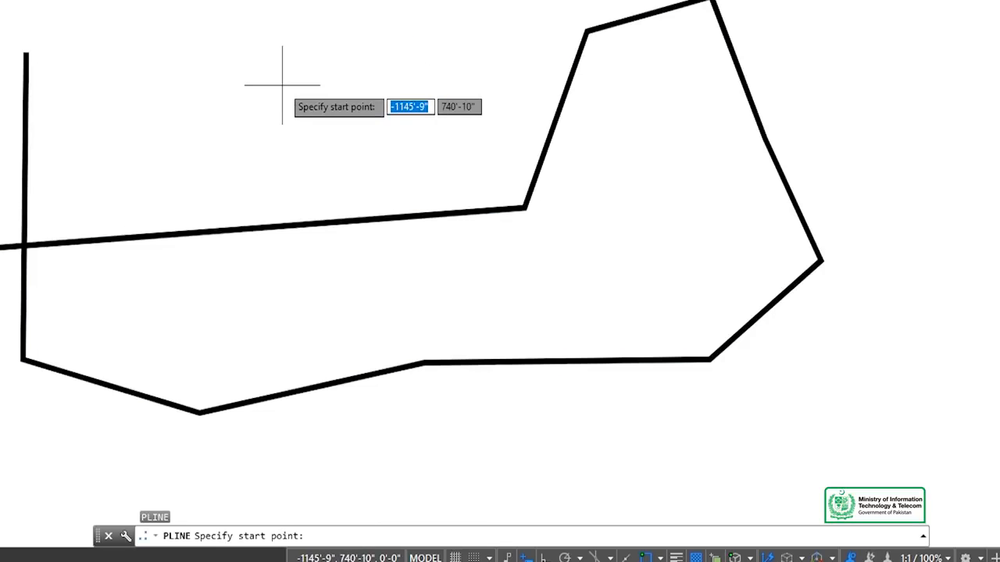
click(175, 55)
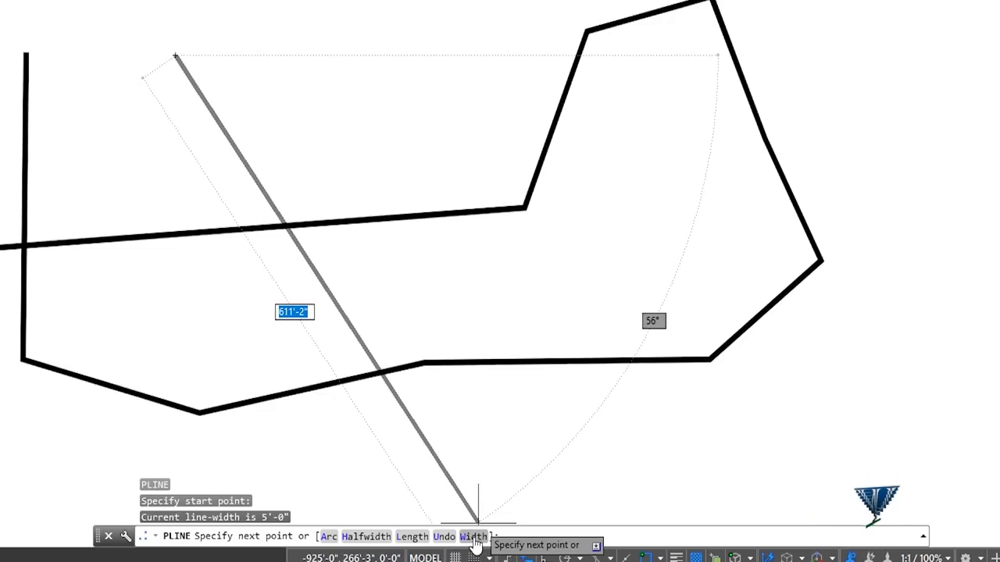
text(w)
key(Return)
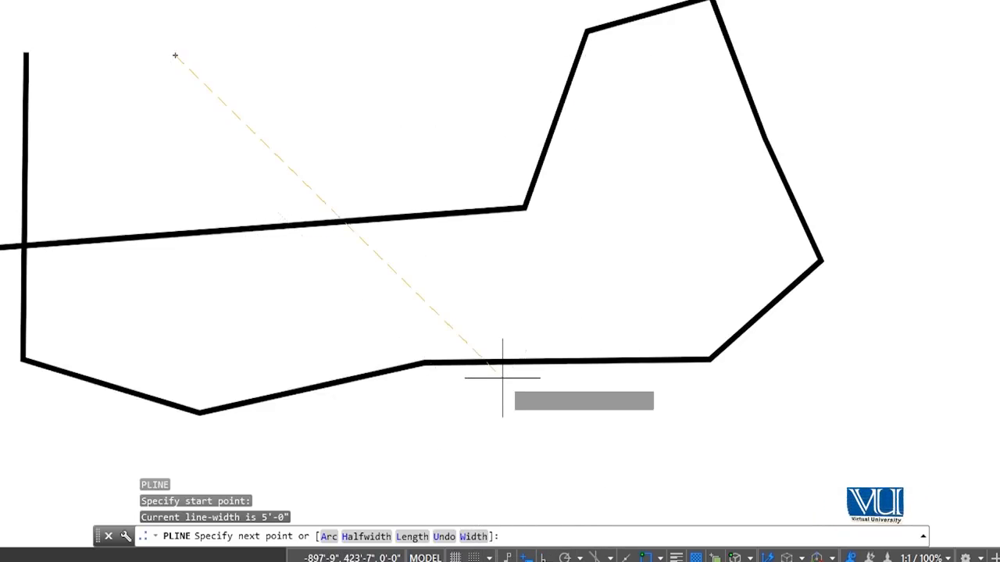
click(391, 539)
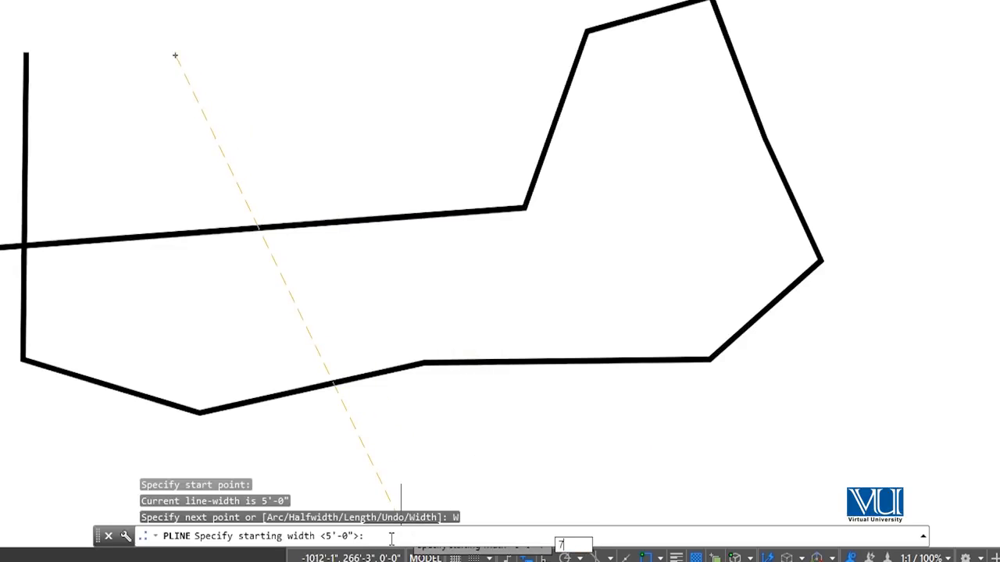
key(Return)
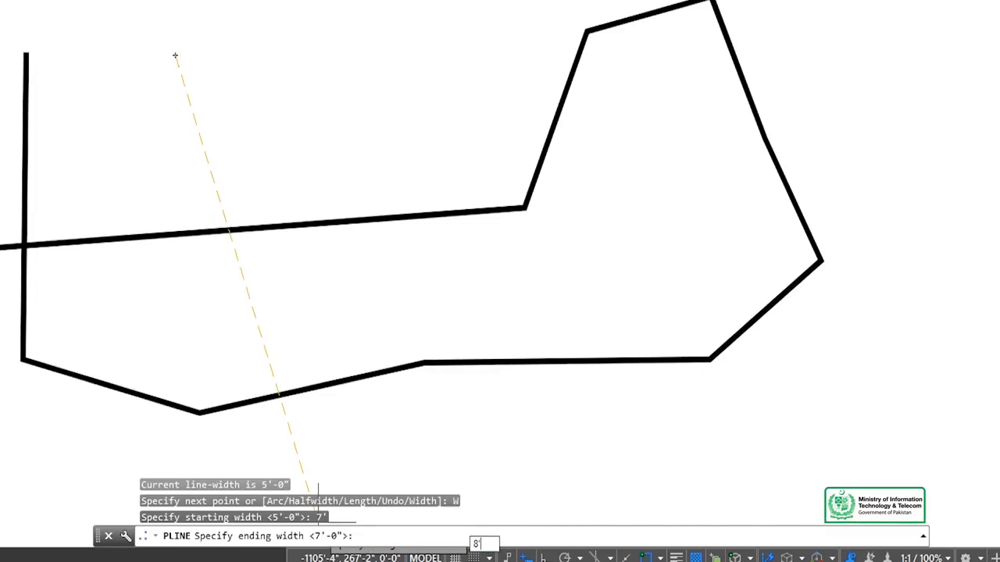
key(Return)
Draw the second wide polyline as an open zigzag across the first one, meeting its lower-right corner and ending inside it.
click(436, 0)
click(456, 168)
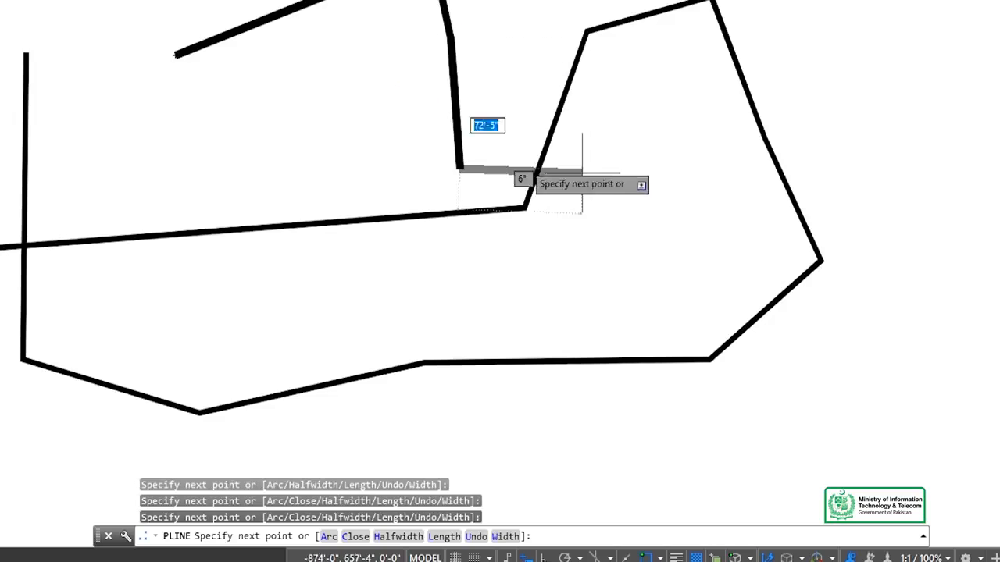
click(629, 180)
click(707, 357)
click(563, 232)
click(479, 300)
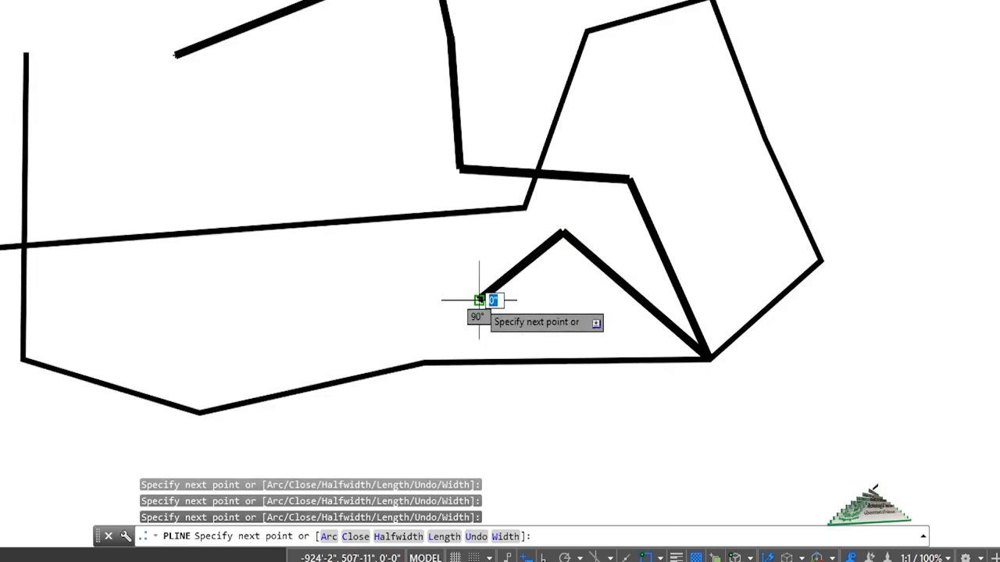
click(367, 293)
key(Escape)
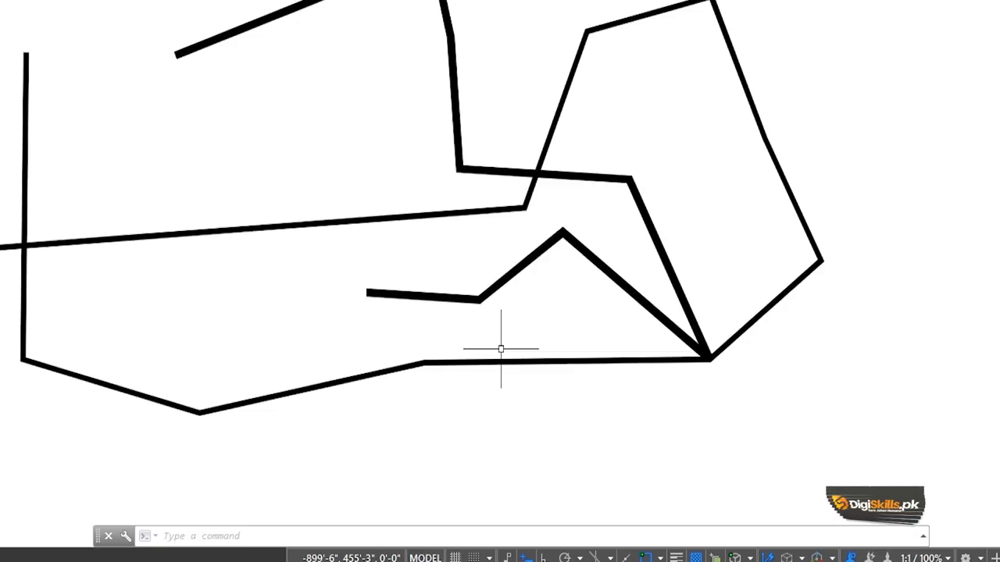
Start a third polyline above the upper-left end of the first one and set its starting and ending widths to 0.
text(L)
key(Return)
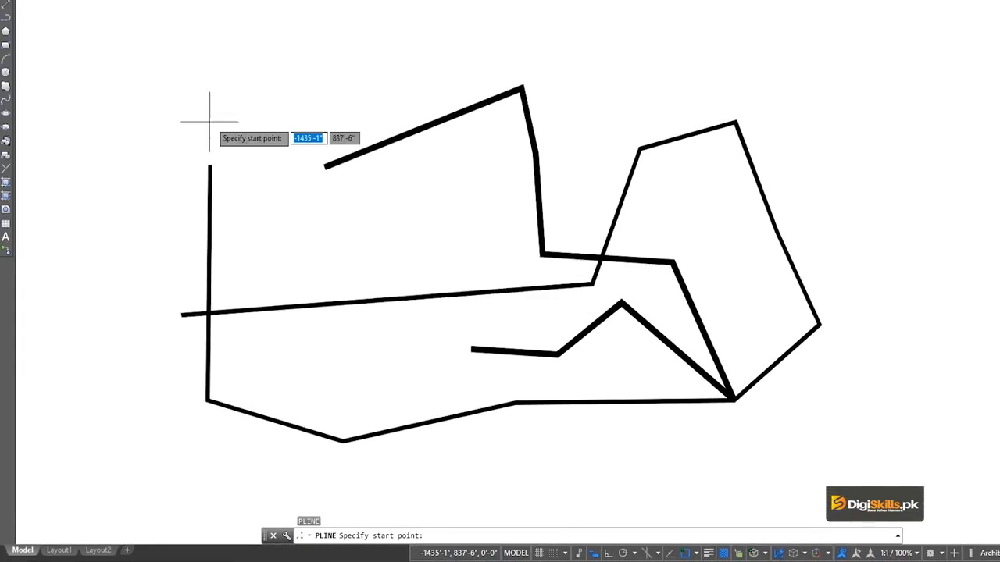
click(200, 119)
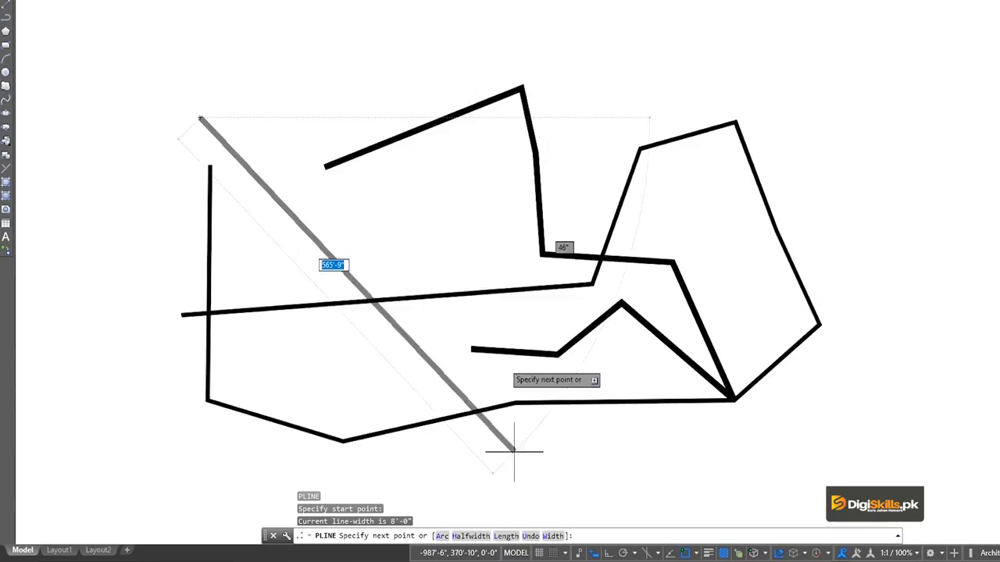
click(552, 537)
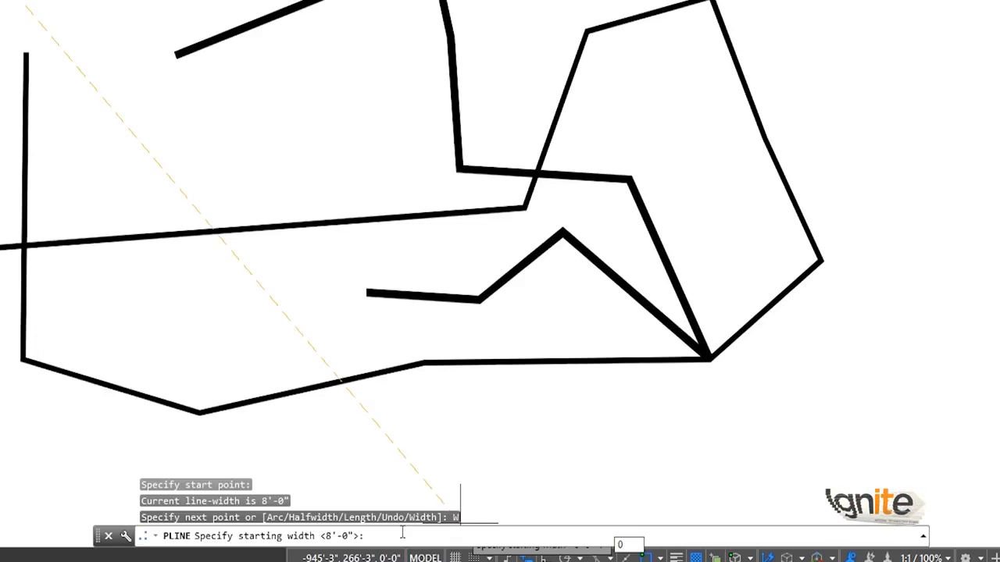
key(Return)
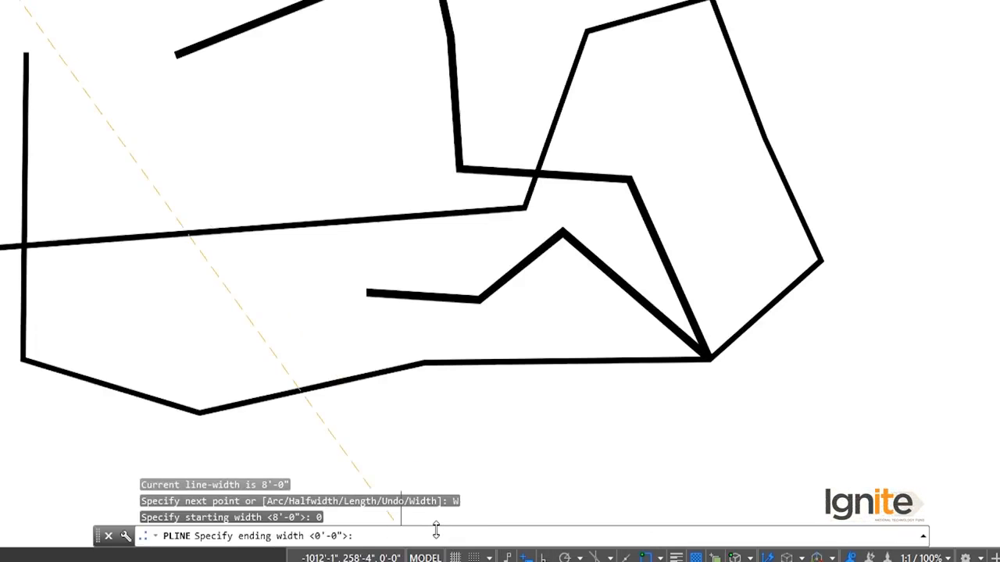
key(Return)
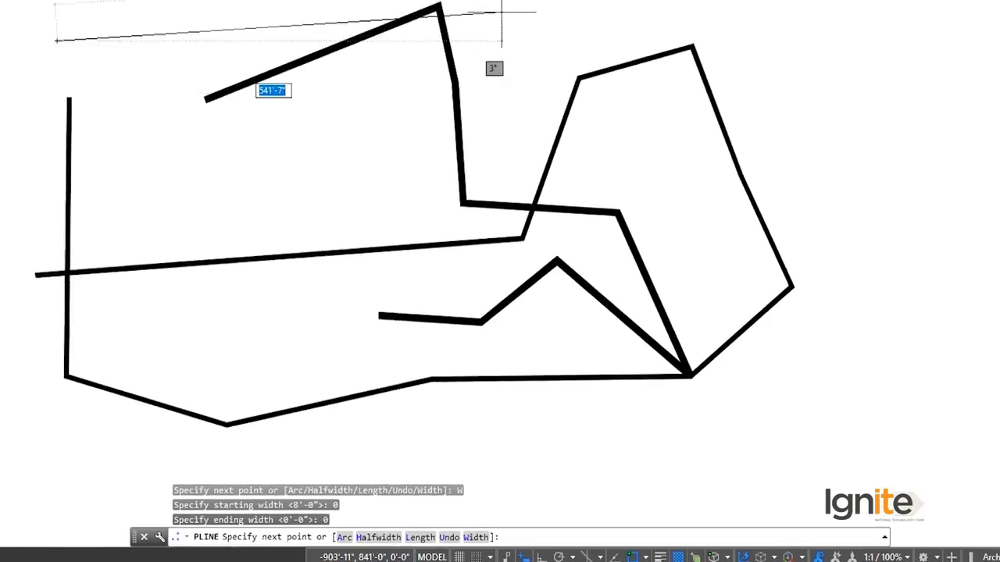
Draw the zero-width polyline over the top of the wide ones, down their right side and back up, leaving it open.
click(506, 0)
click(685, 0)
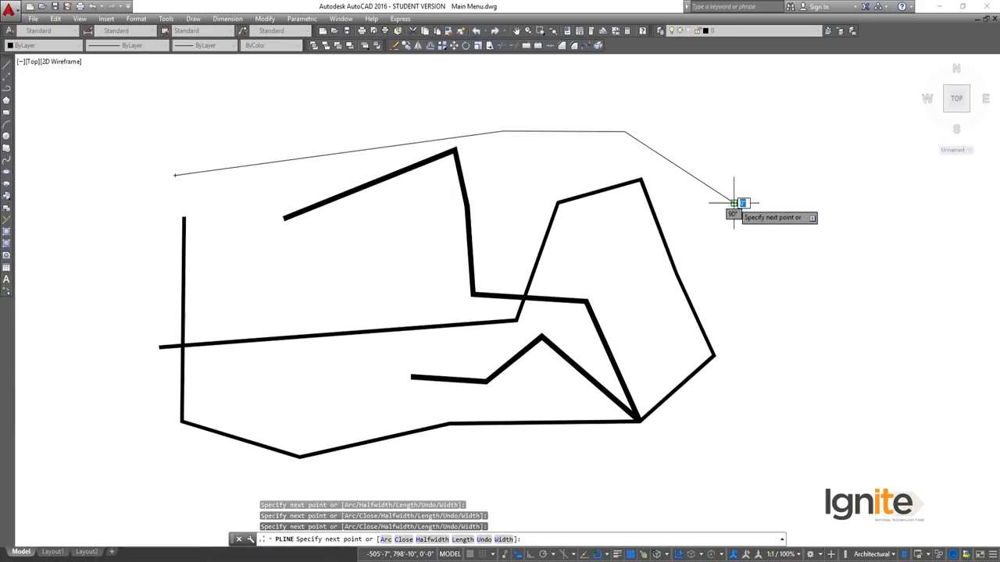
click(734, 202)
click(781, 348)
click(859, 194)
click(731, 140)
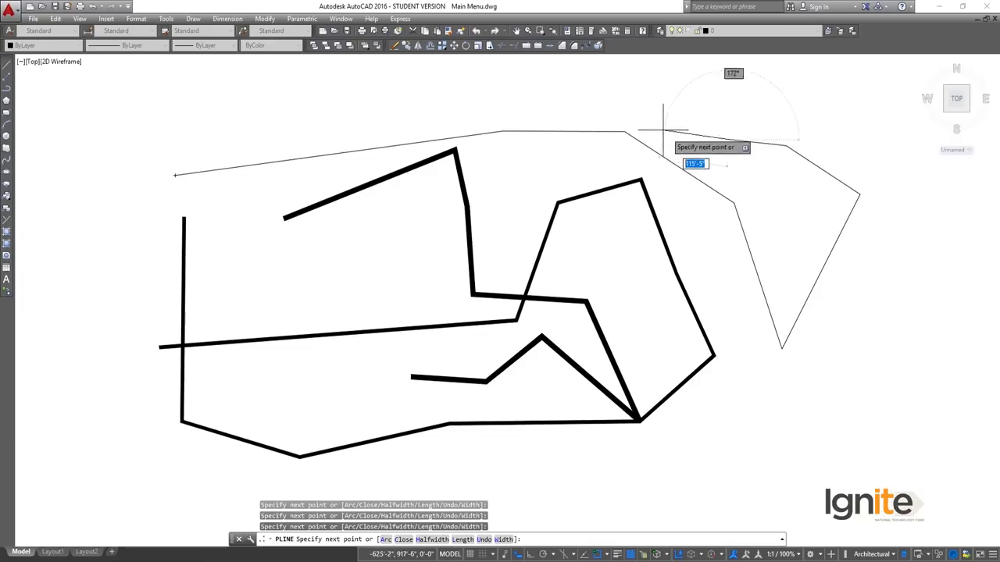
click(644, 114)
key(Escape)
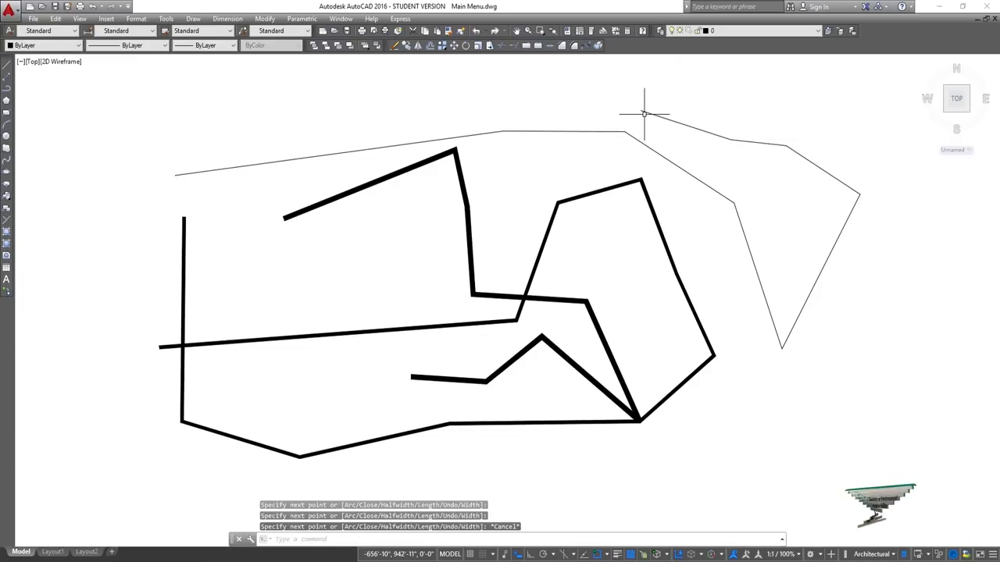